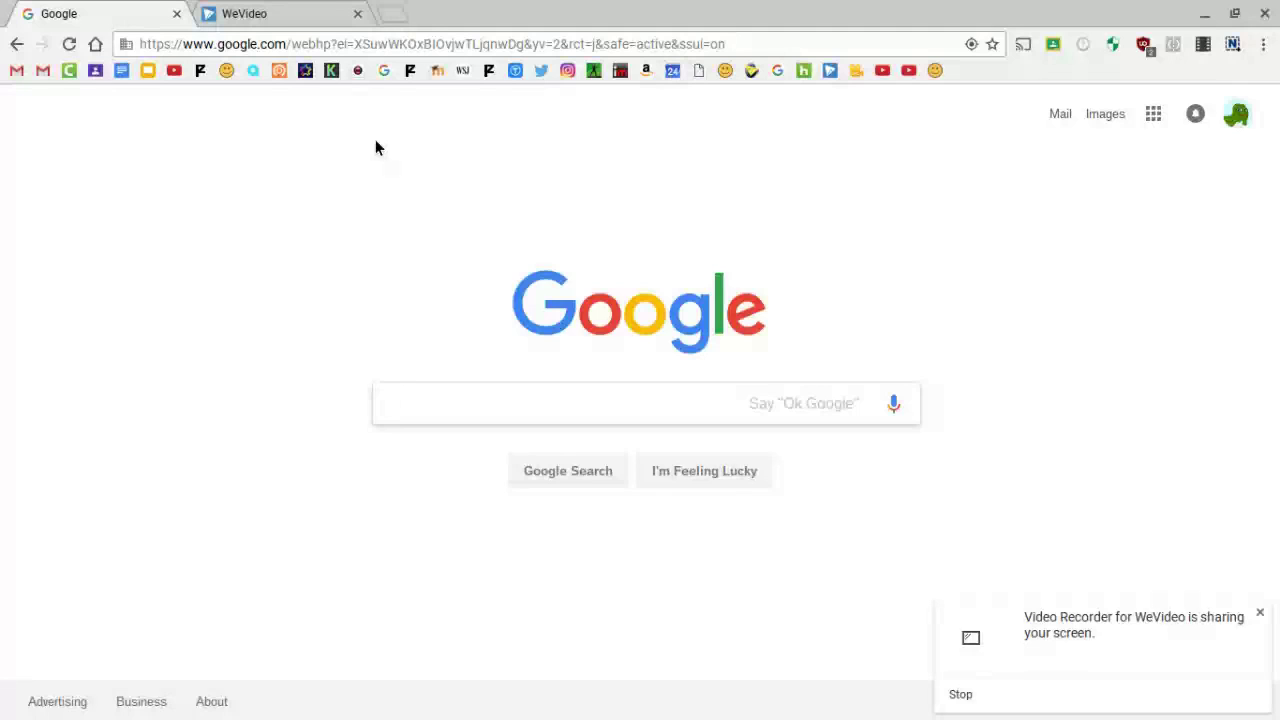
# Sign the school account out of Google Search from the avatar menu
pyautogui.click(1250, 125)
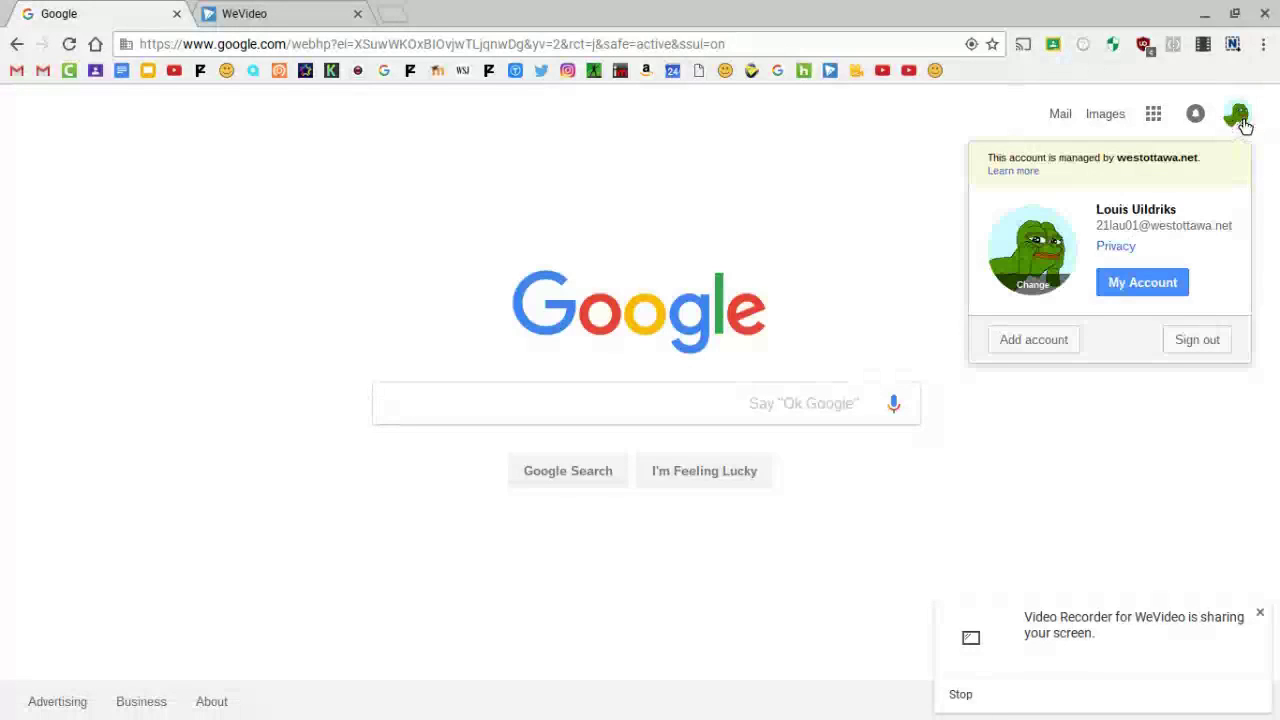
pyautogui.click(1204, 347)
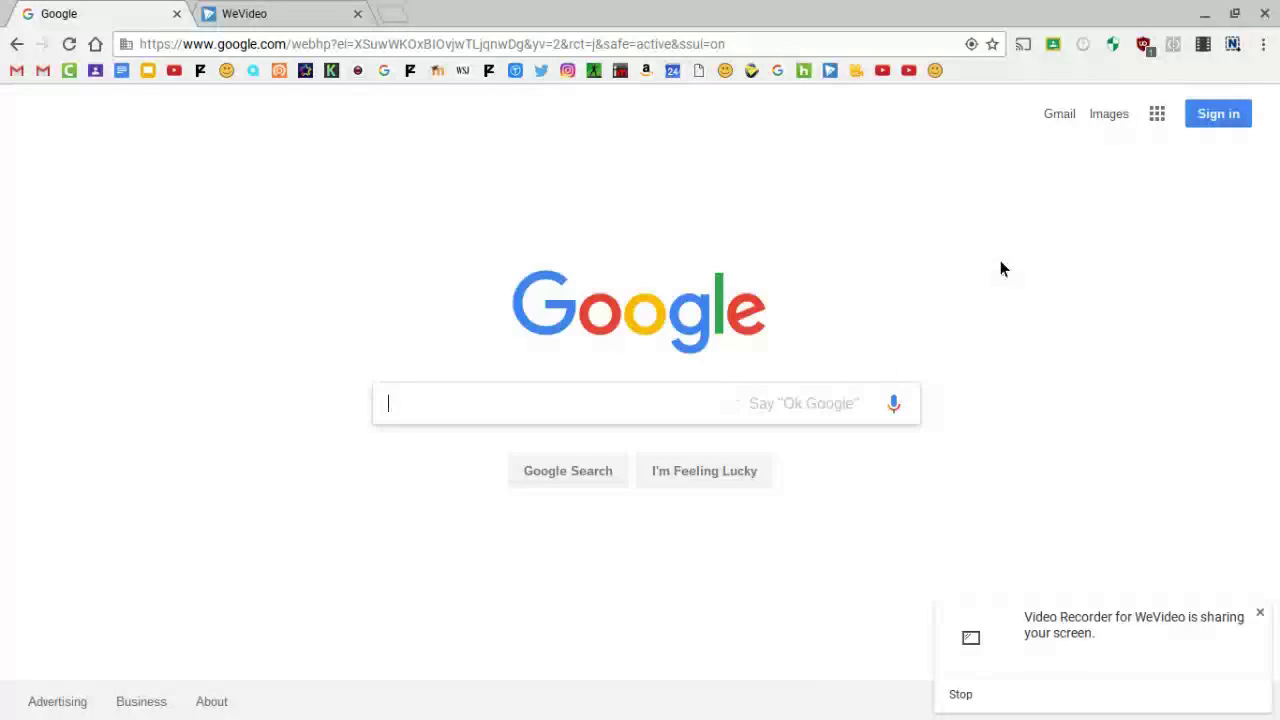
# Sign in with the personal Gmail account and its password, then confirm it in the account menu
pyautogui.click(1215, 116)
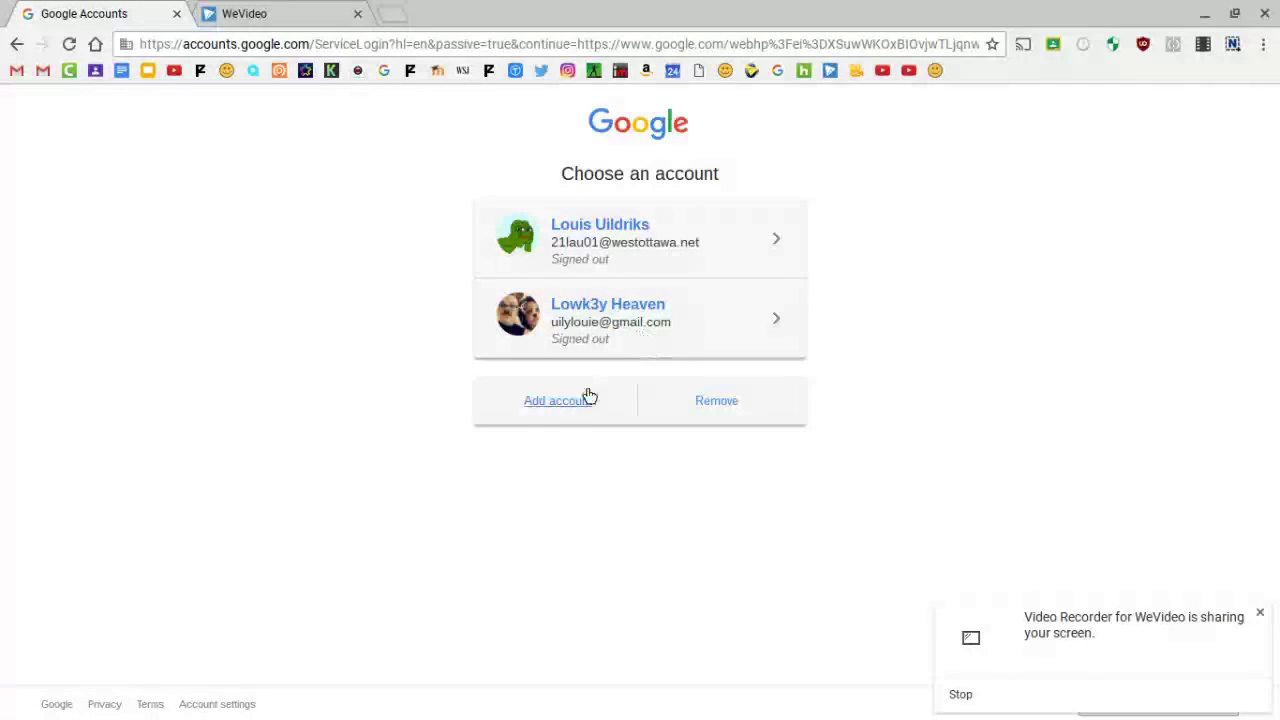
pyautogui.click(560, 400)
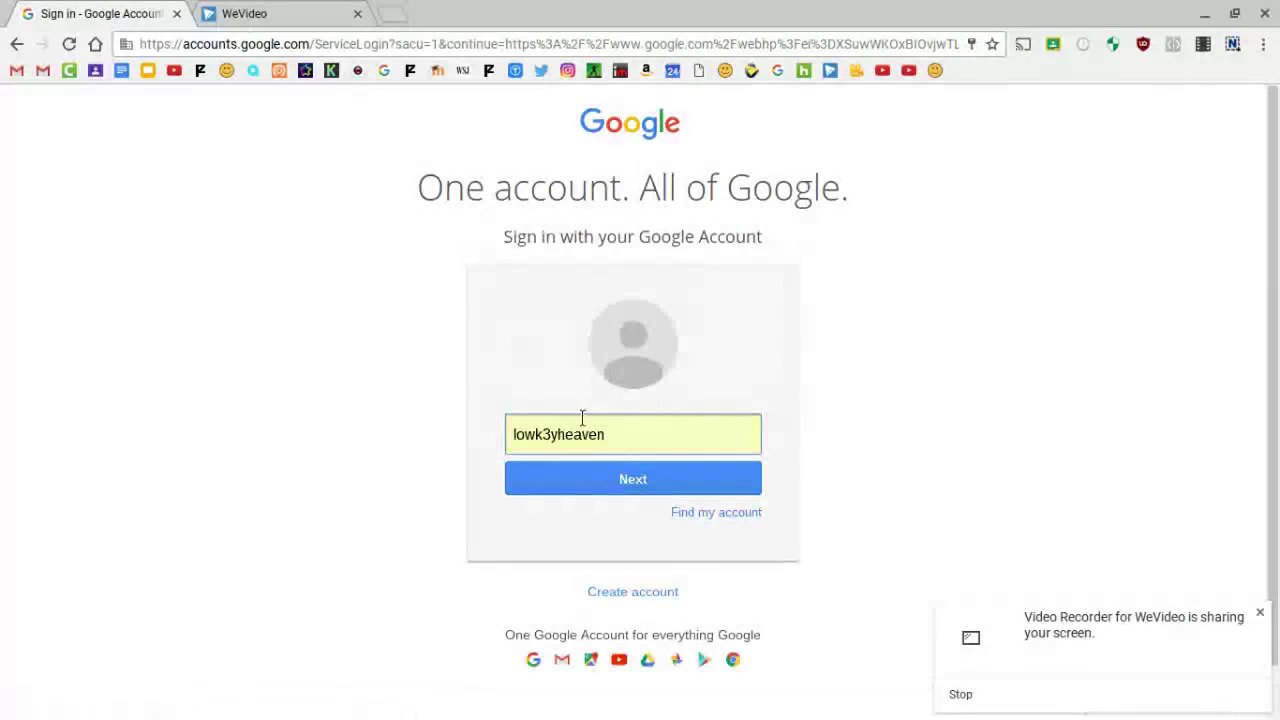
pyautogui.press('BackSpace')
pyautogui.press('BackSpace')
pyautogui.press('BackSpace')
pyautogui.press('BackSpace')
pyautogui.press('BackSpace')
pyautogui.press('BackSpace')
pyautogui.press('BackSpace')
pyautogui.press('BackSpace')
pyautogui.press('BackSpace')
pyautogui.press('BackSpace')
pyautogui.press('BackSpace')
pyautogui.press('BackSpace')
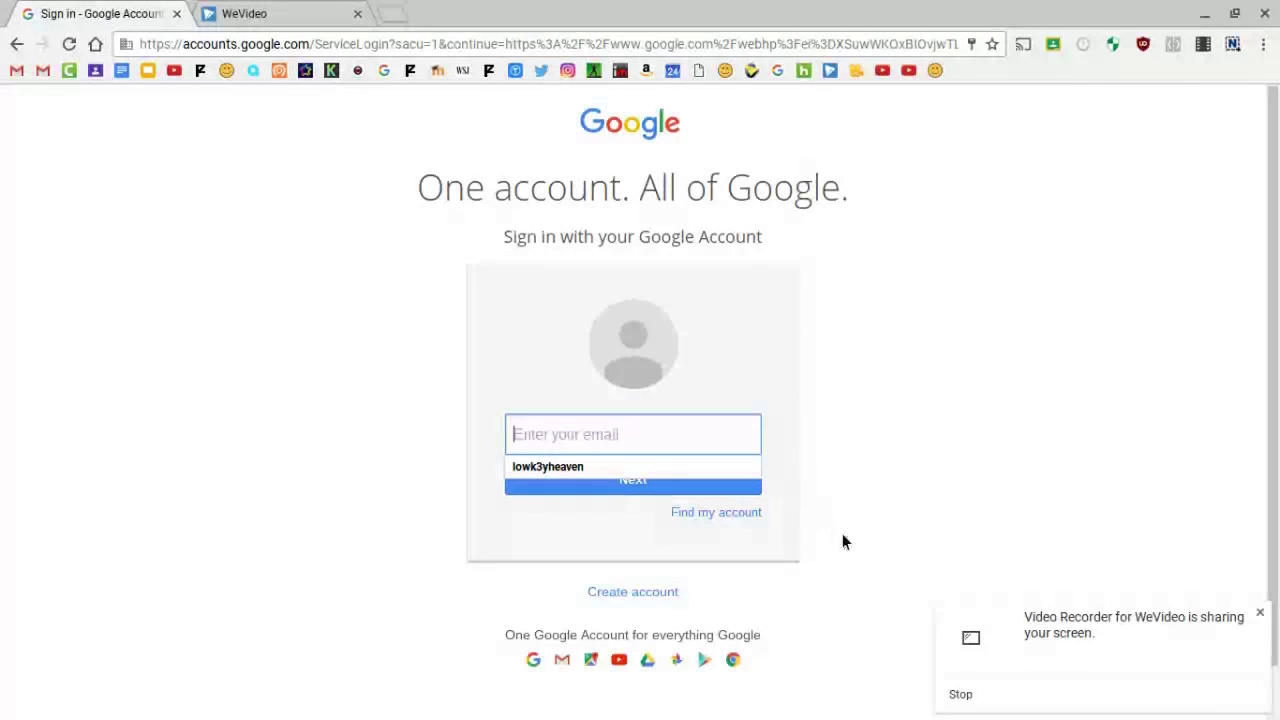
pyautogui.click(16, 44)
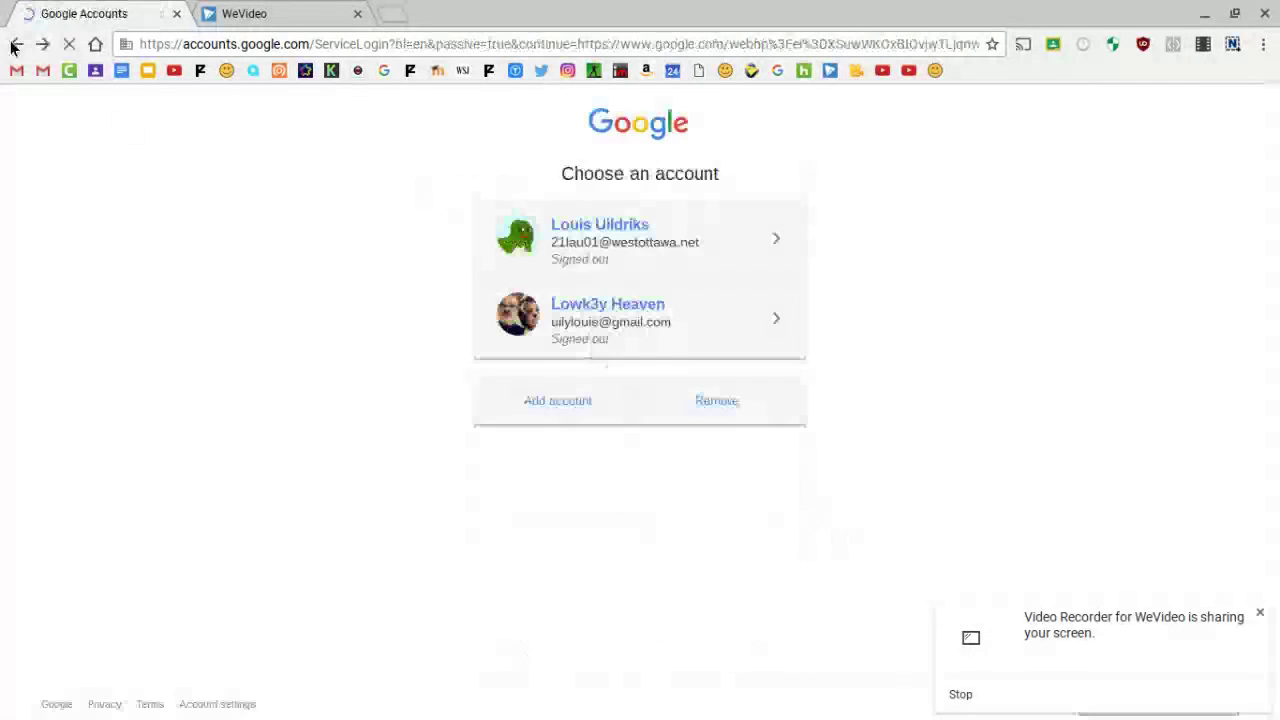
pyautogui.click(512, 305)
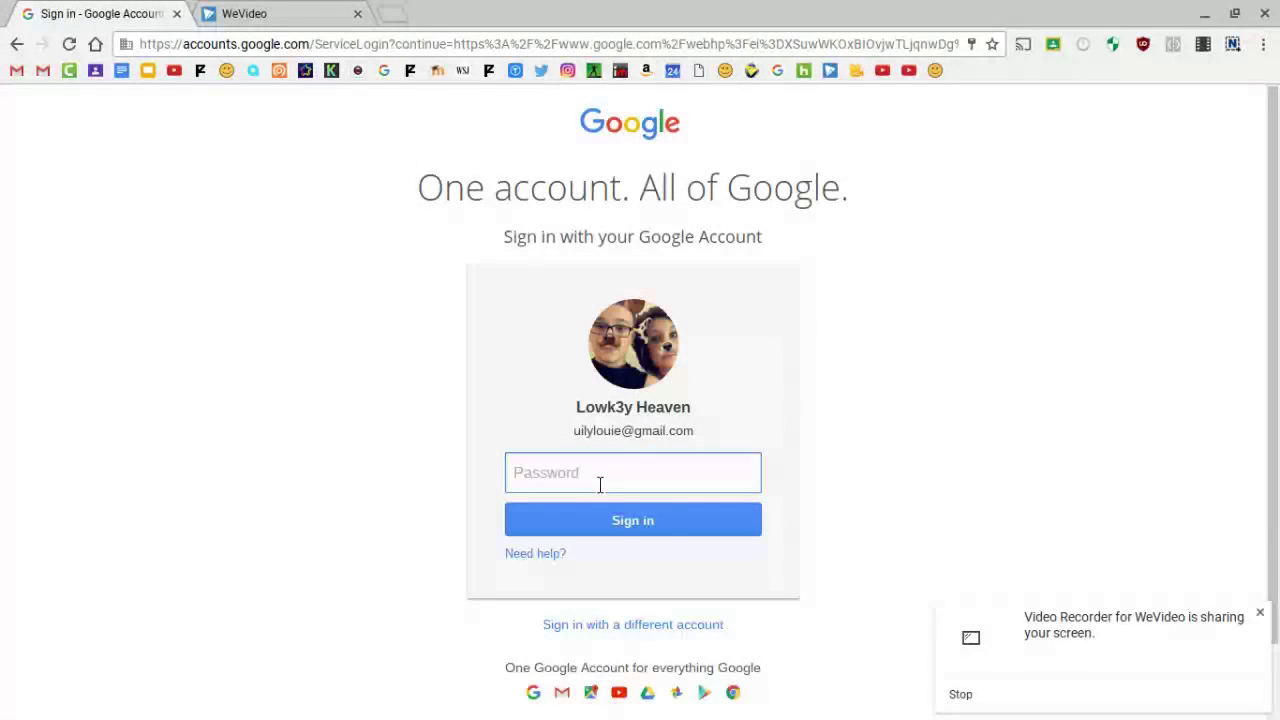
pyautogui.write('aa')
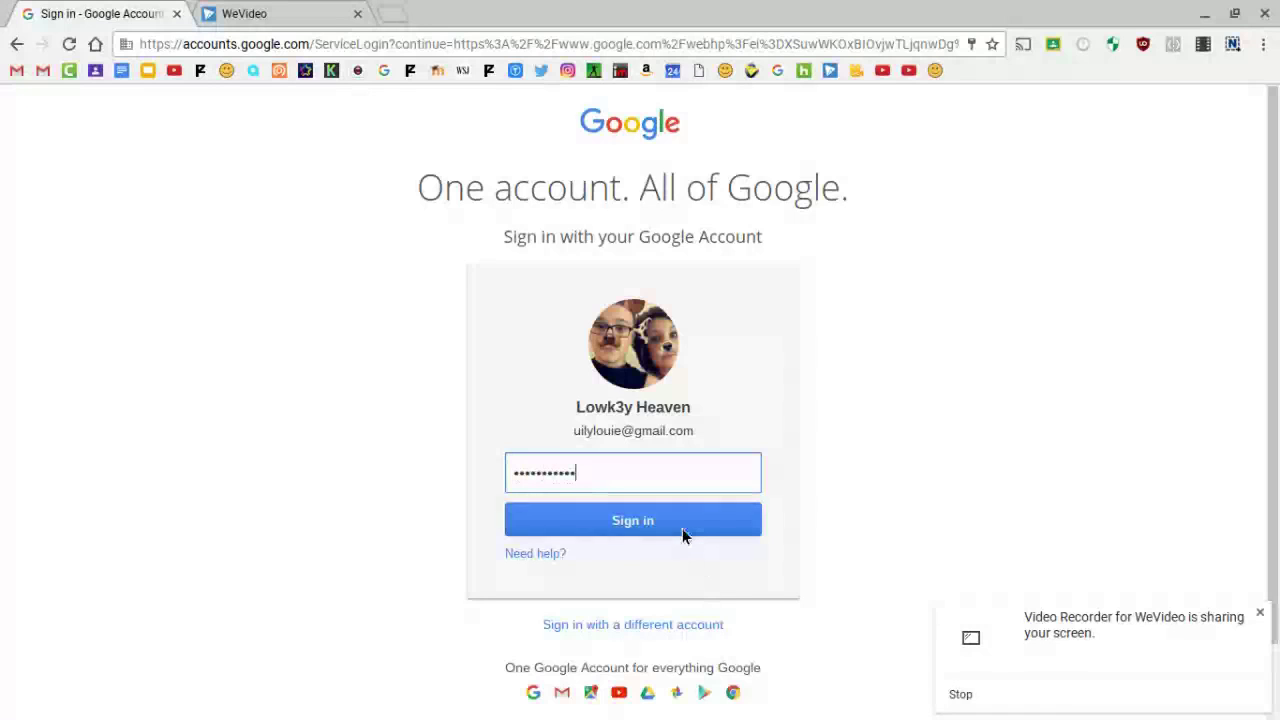
pyautogui.click(682, 530)
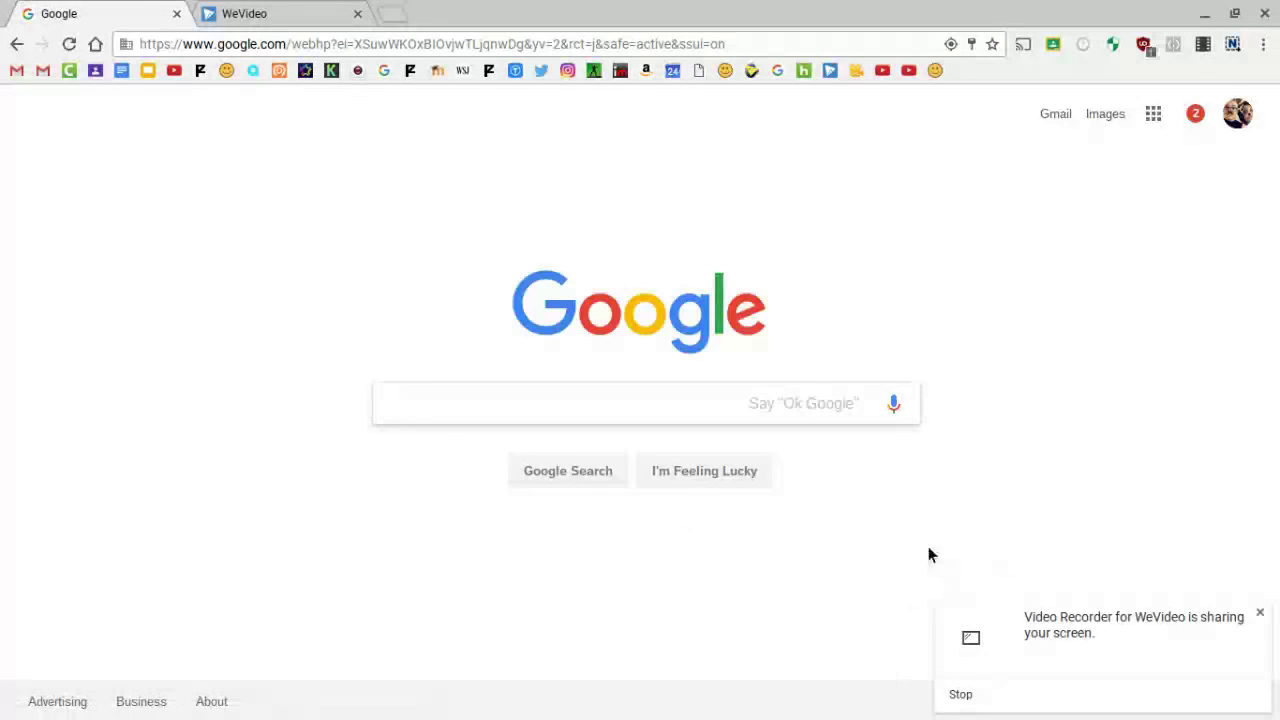
pyautogui.click(1248, 124)
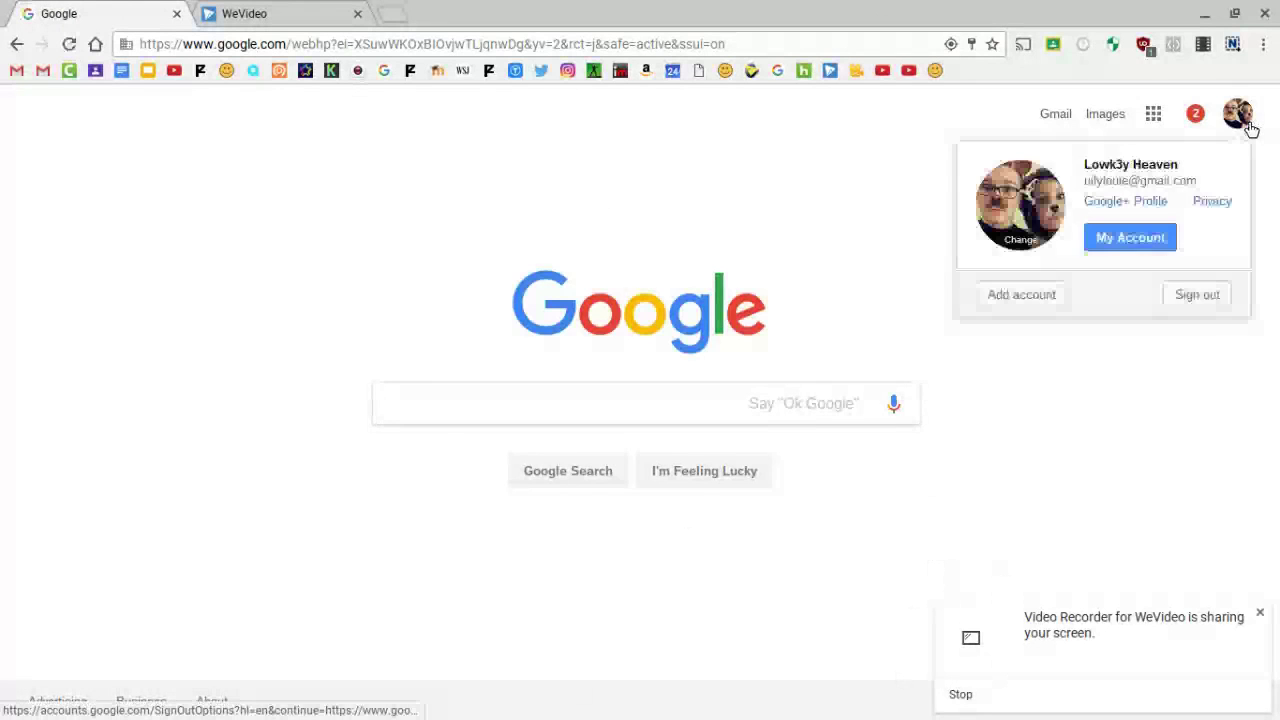
pyautogui.click(1079, 183)
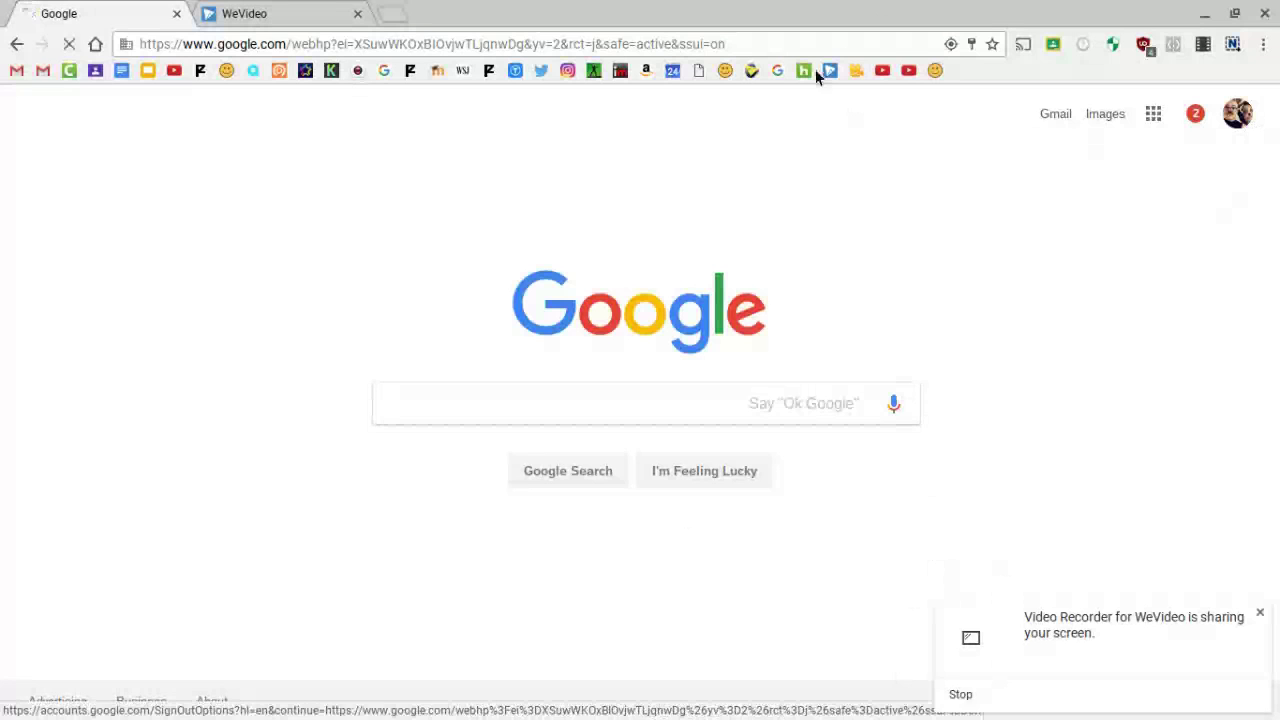
# Open YouTube, search 'lowk3y heaven' and open the Lowk3y Heaven channel page
pyautogui.click(177, 76)
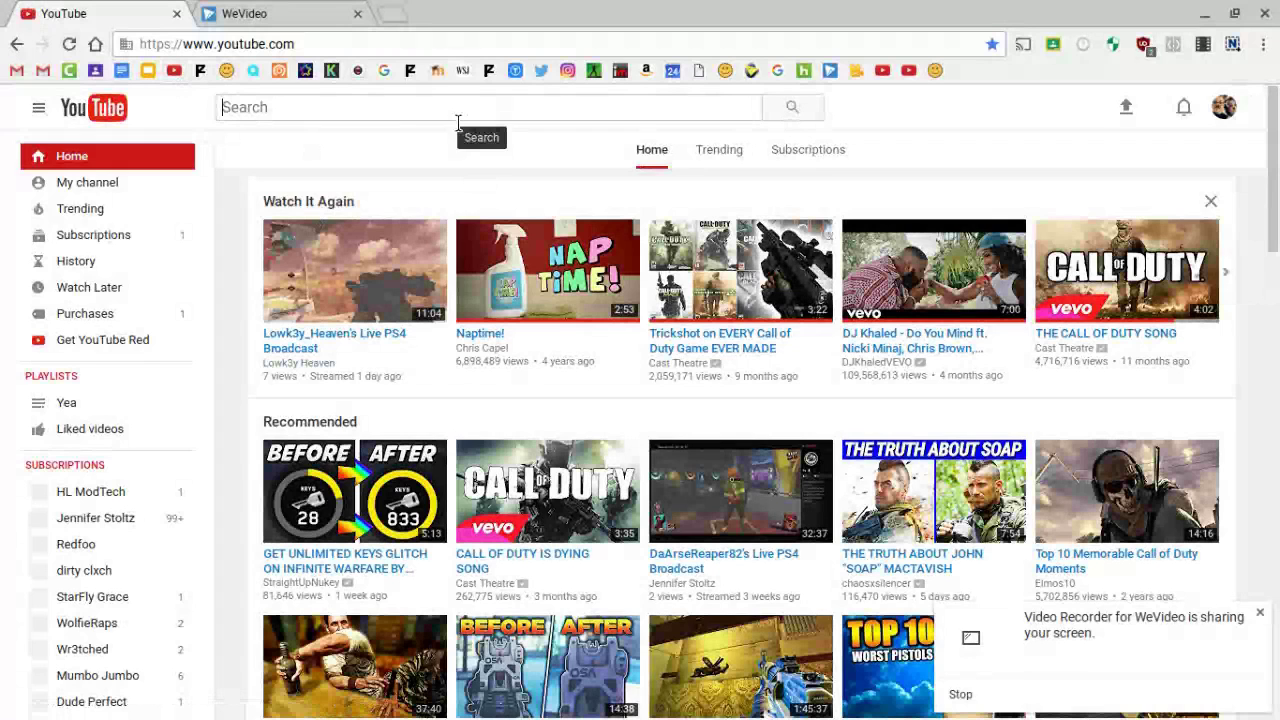
pyautogui.write('lowk3y heaven')
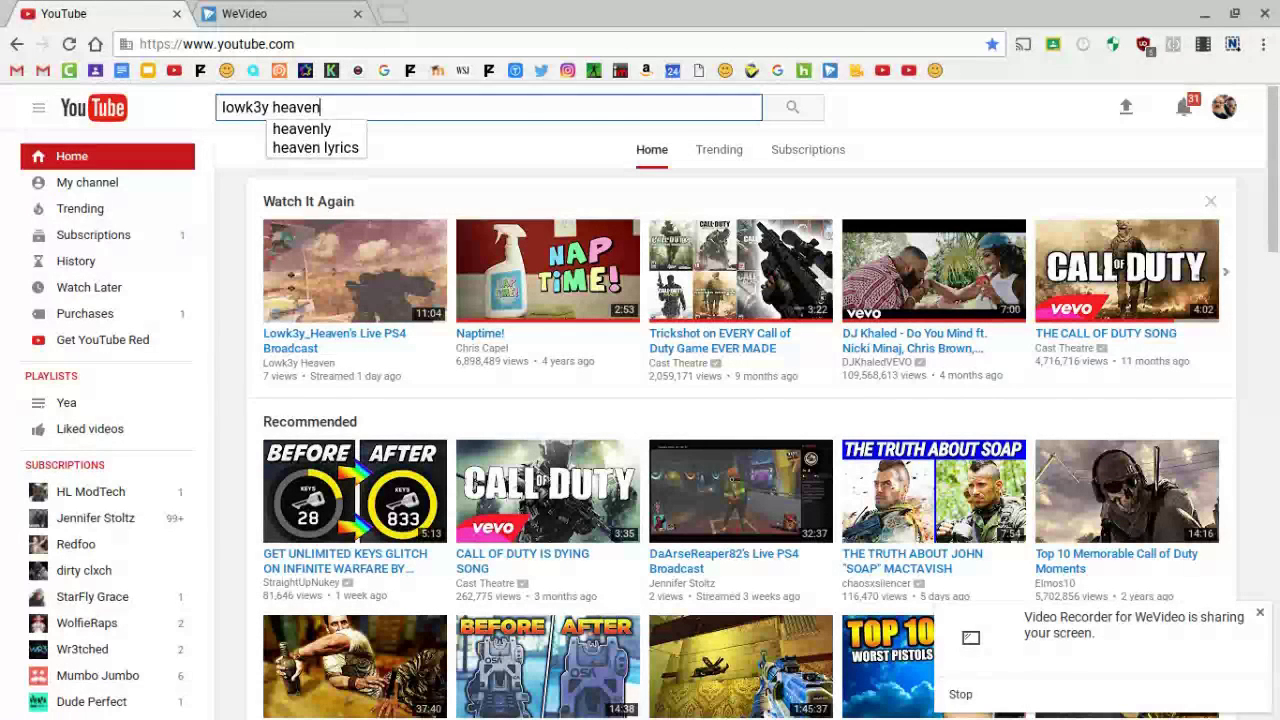
pyautogui.press('Return')
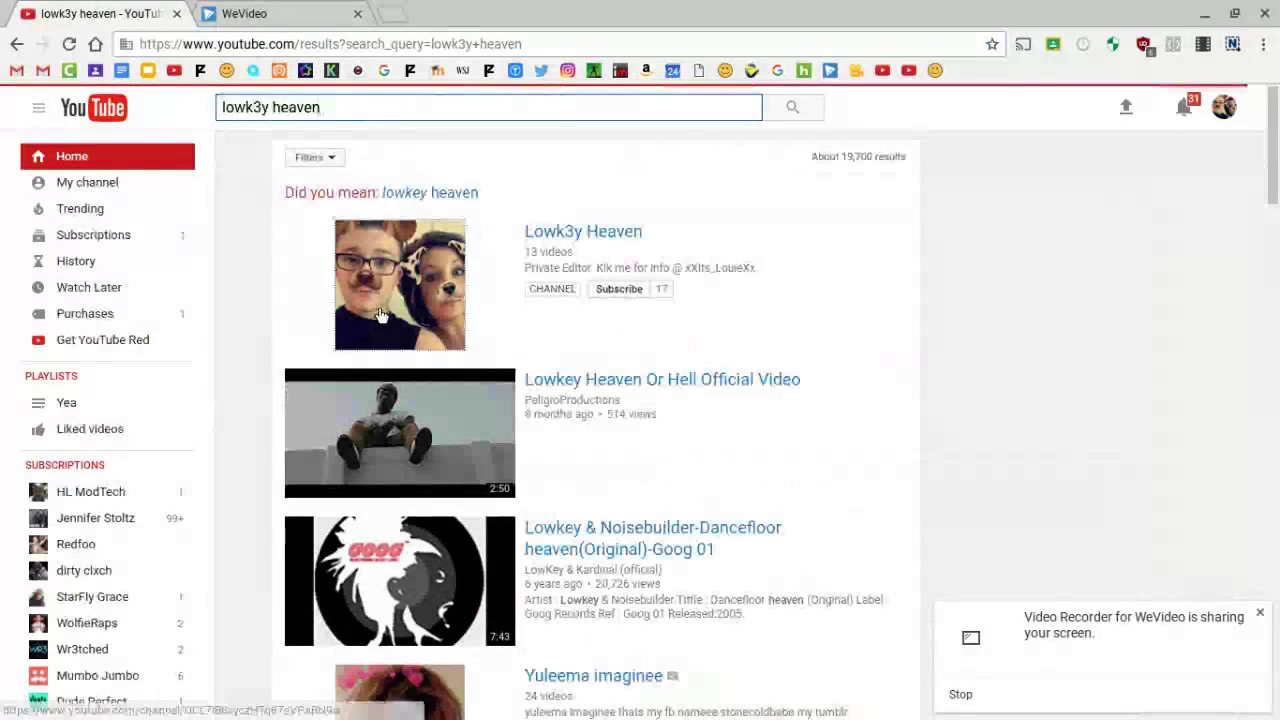
pyautogui.click(381, 316)
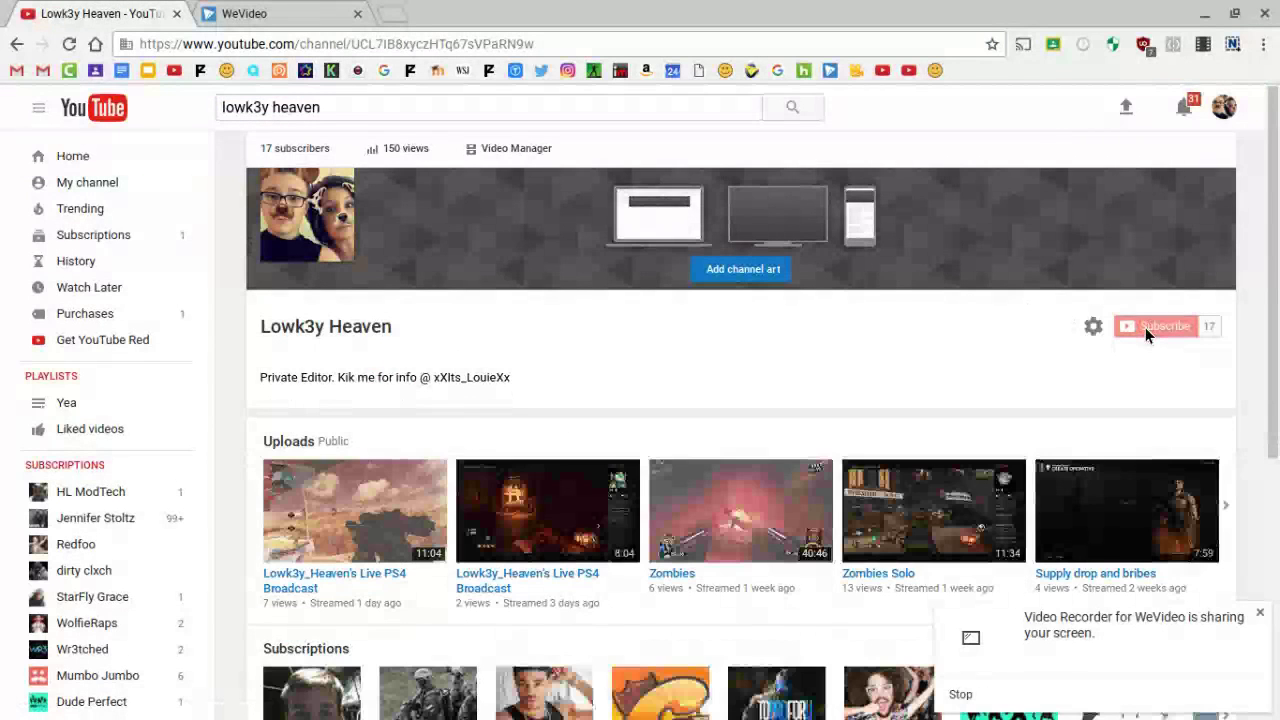
# Search for hlmodtech, open the HL ModTech channel, then unsubscribe and resubscribe
pyautogui.click(423, 114)
pyautogui.press('BackSpace')
pyautogui.press('BackSpace')
pyautogui.press('BackSpace')
pyautogui.press('BackSpace')
pyautogui.press('BackSpace')
pyautogui.press('BackSpace')
pyautogui.press('BackSpace')
pyautogui.press('BackSpace')
pyautogui.press('BackSpace')
pyautogui.press('BackSpace')
pyautogui.press('BackSpace')
pyautogui.press('BackSpace')
pyautogui.press('BackSpace')
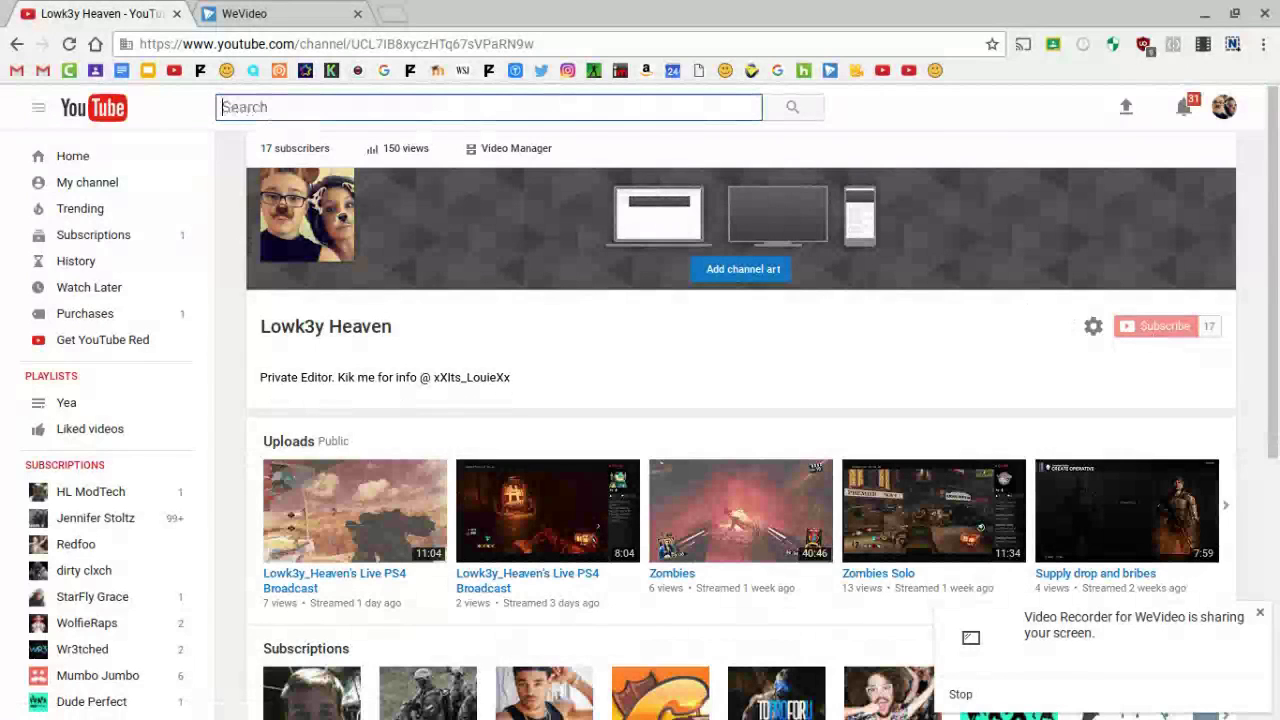
pyautogui.write('hl')
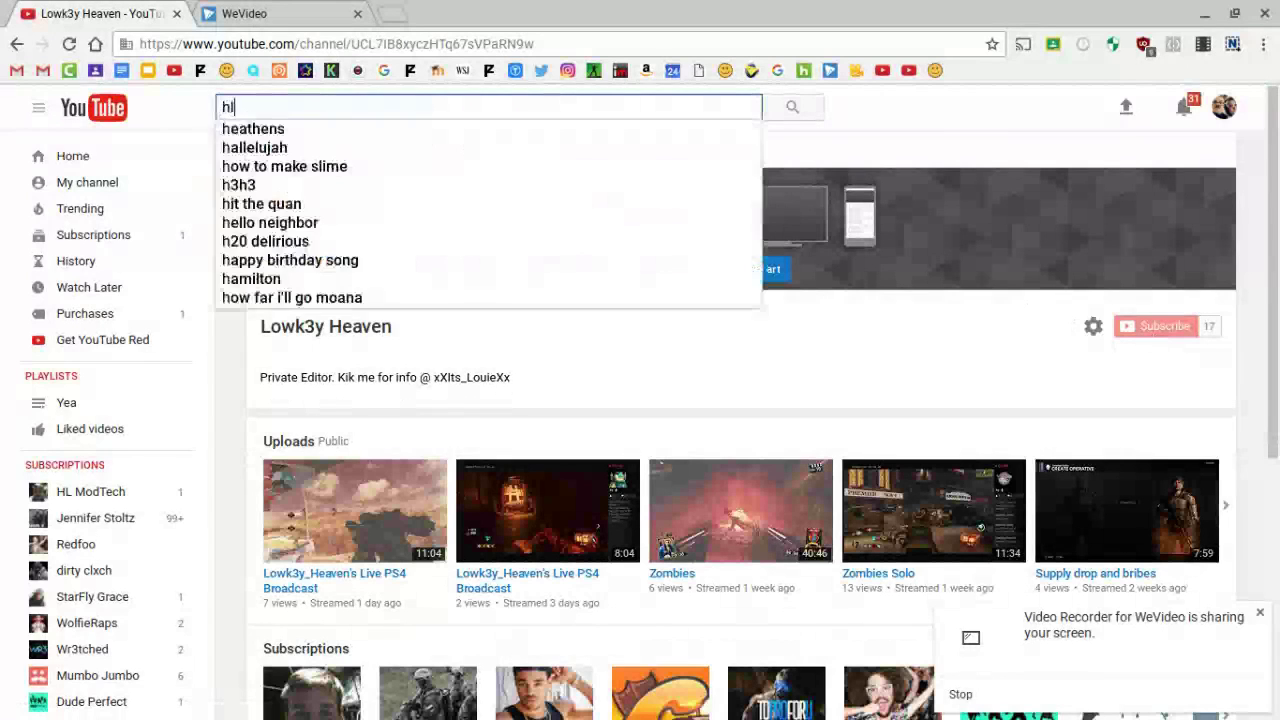
pyautogui.write('modt')
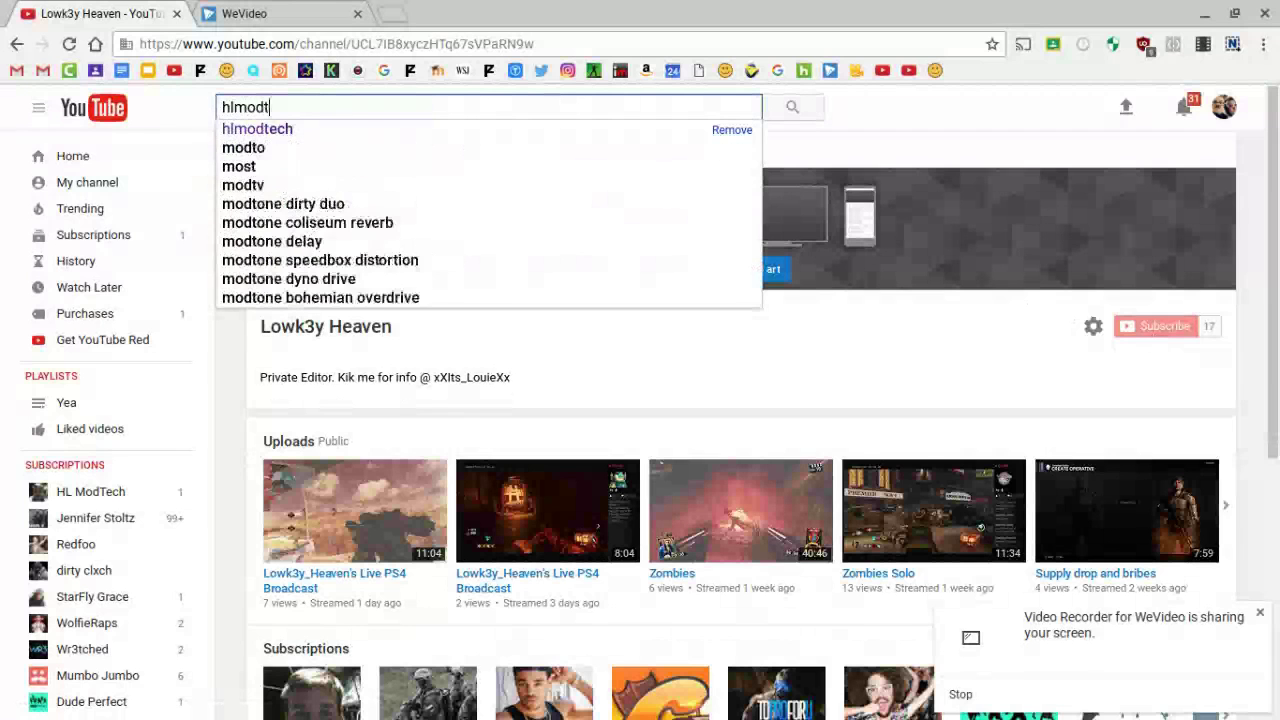
pyautogui.click(415, 134)
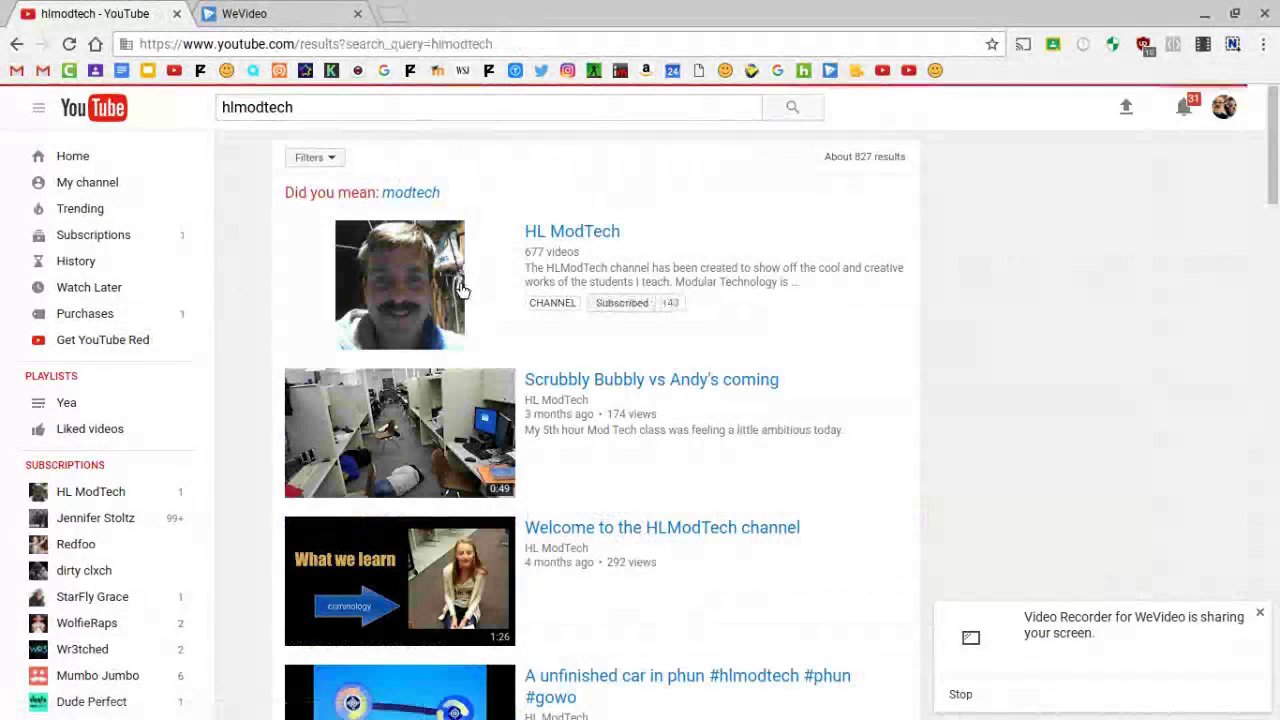
pyautogui.click(460, 289)
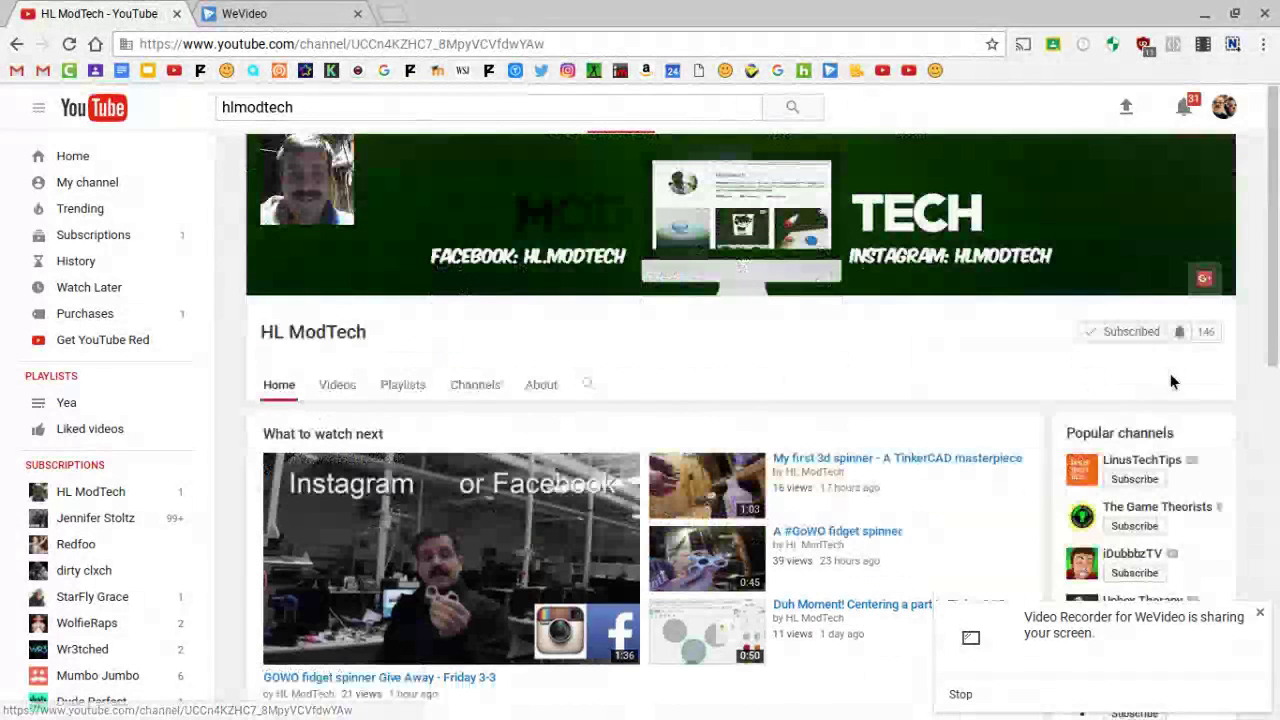
pyautogui.click(1141, 341)
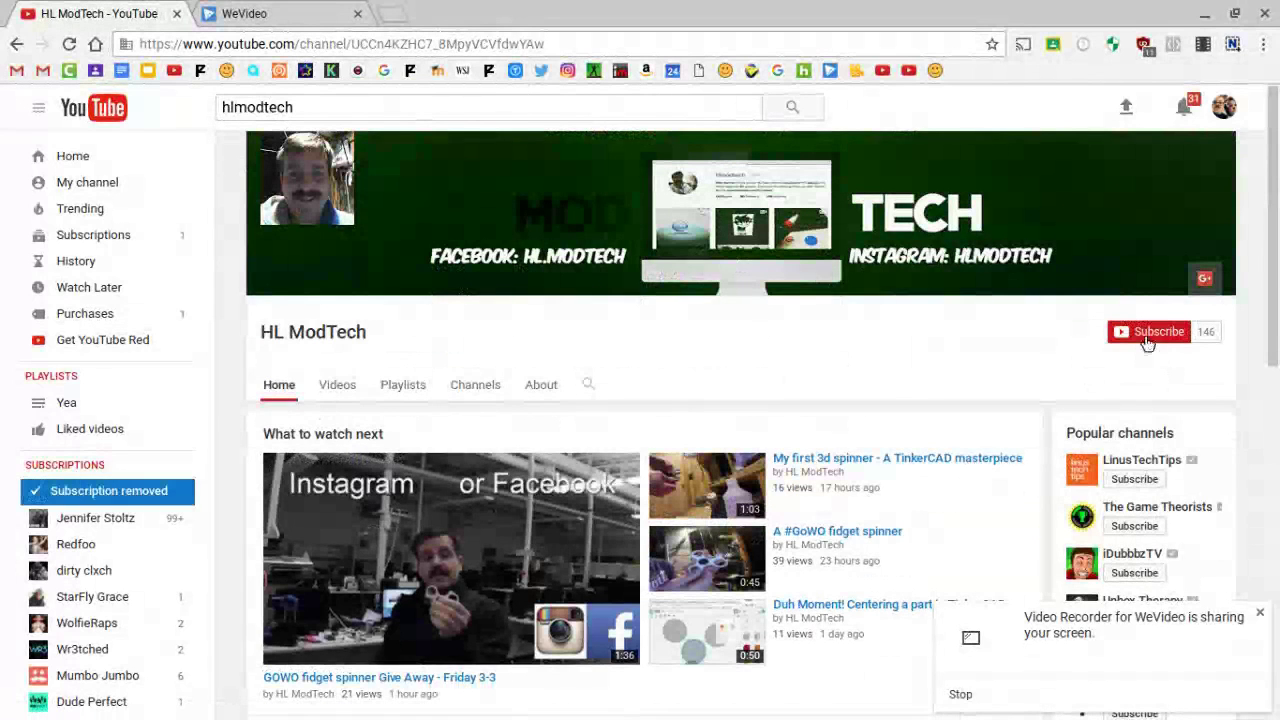
pyautogui.click(1143, 340)
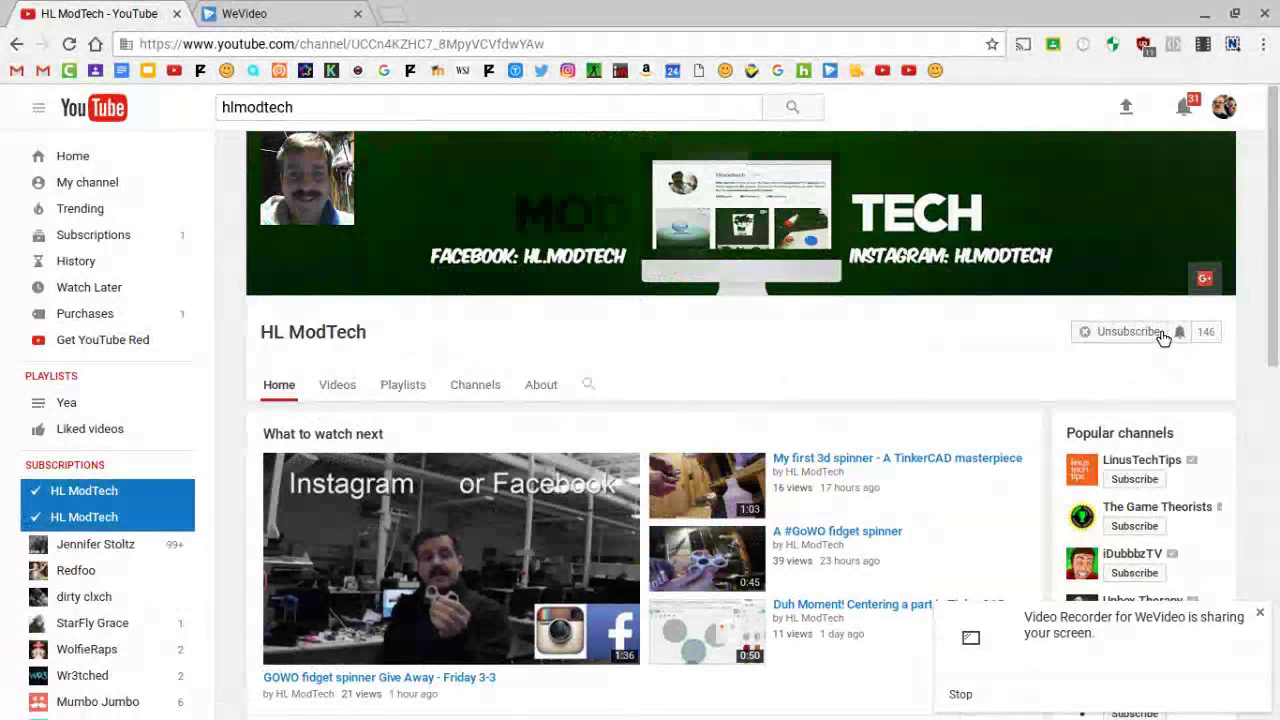
# Sign out, then sign in to YouTube with the school account and its password
pyautogui.click(1226, 112)
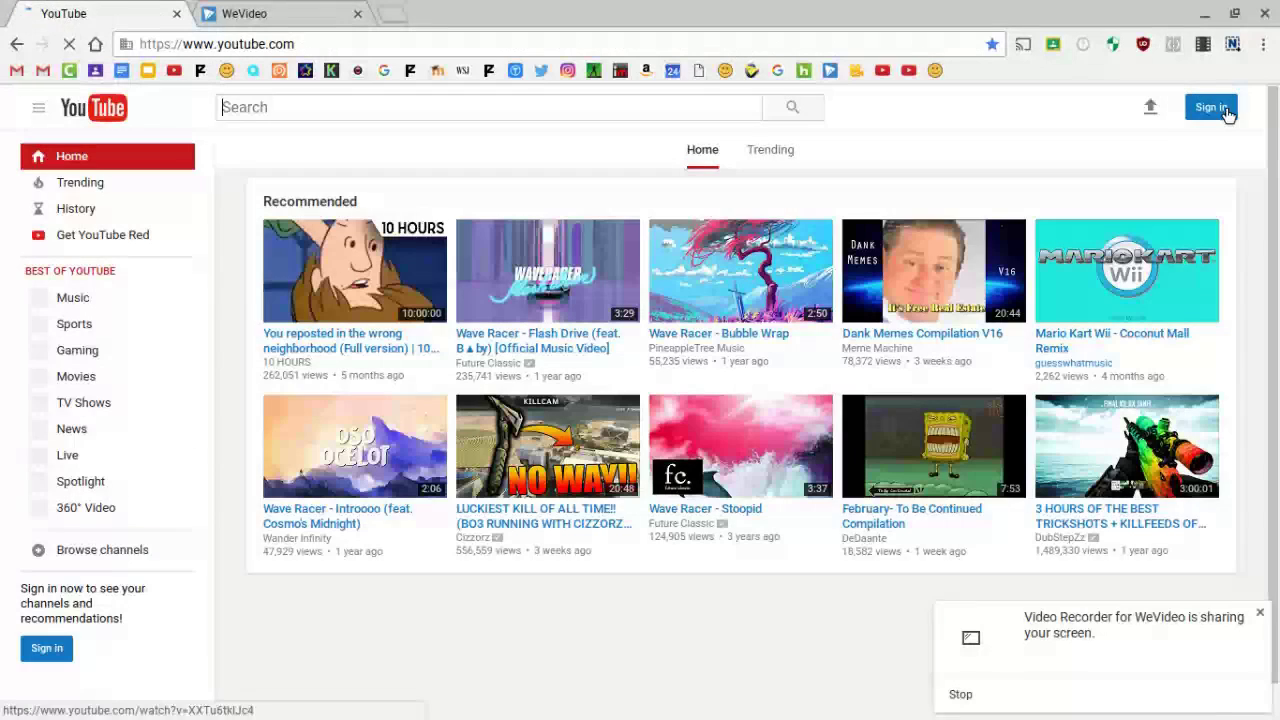
pyautogui.click(1226, 108)
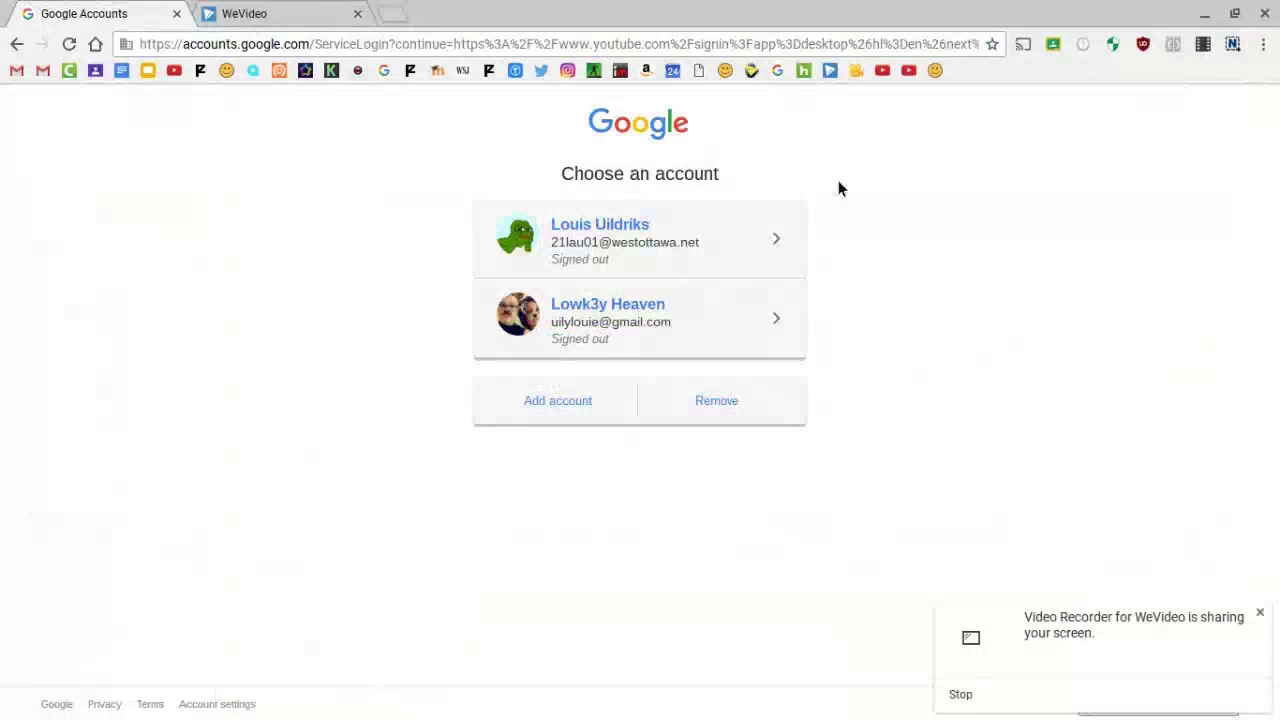
pyautogui.click(740, 228)
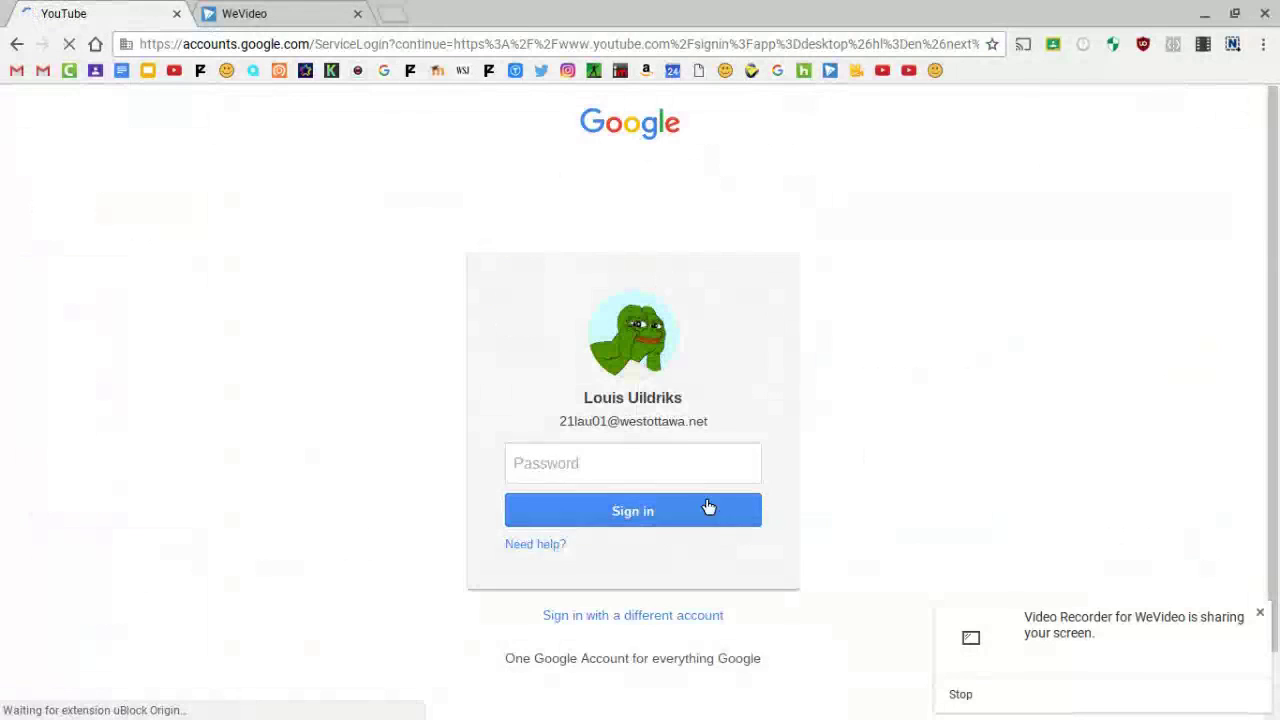
pyautogui.write('•••••')
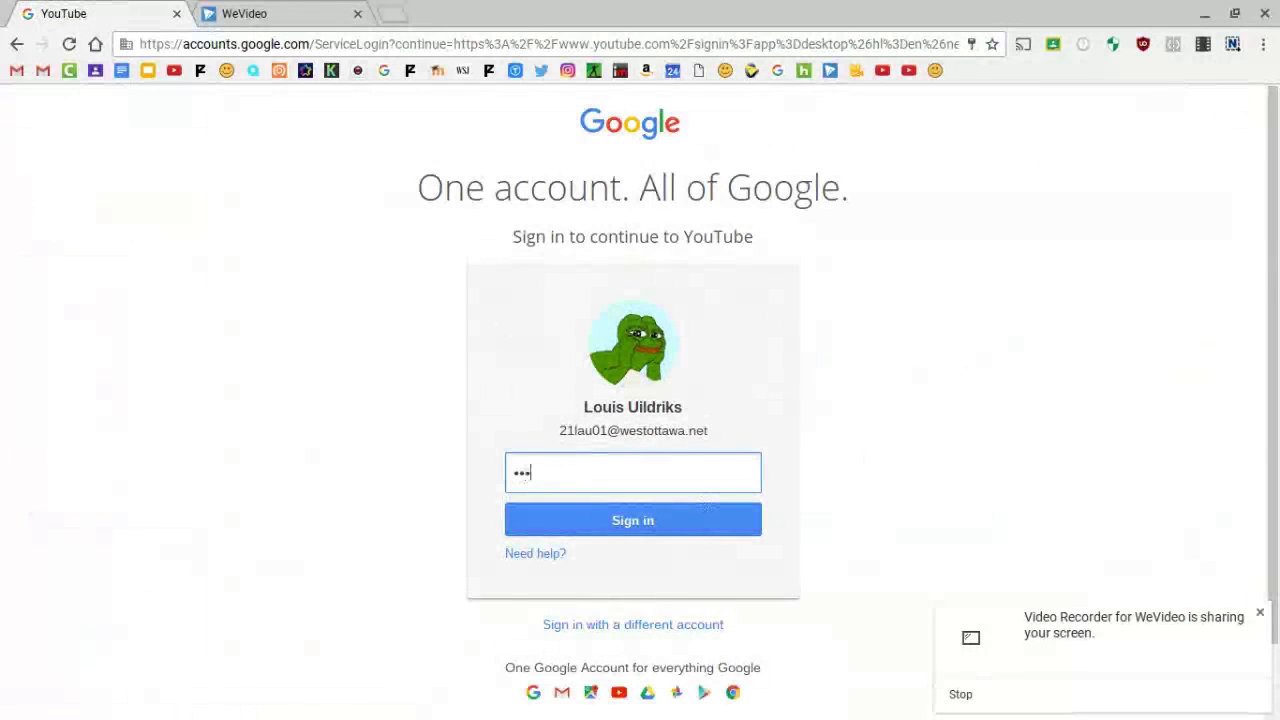
pyautogui.press('Return')
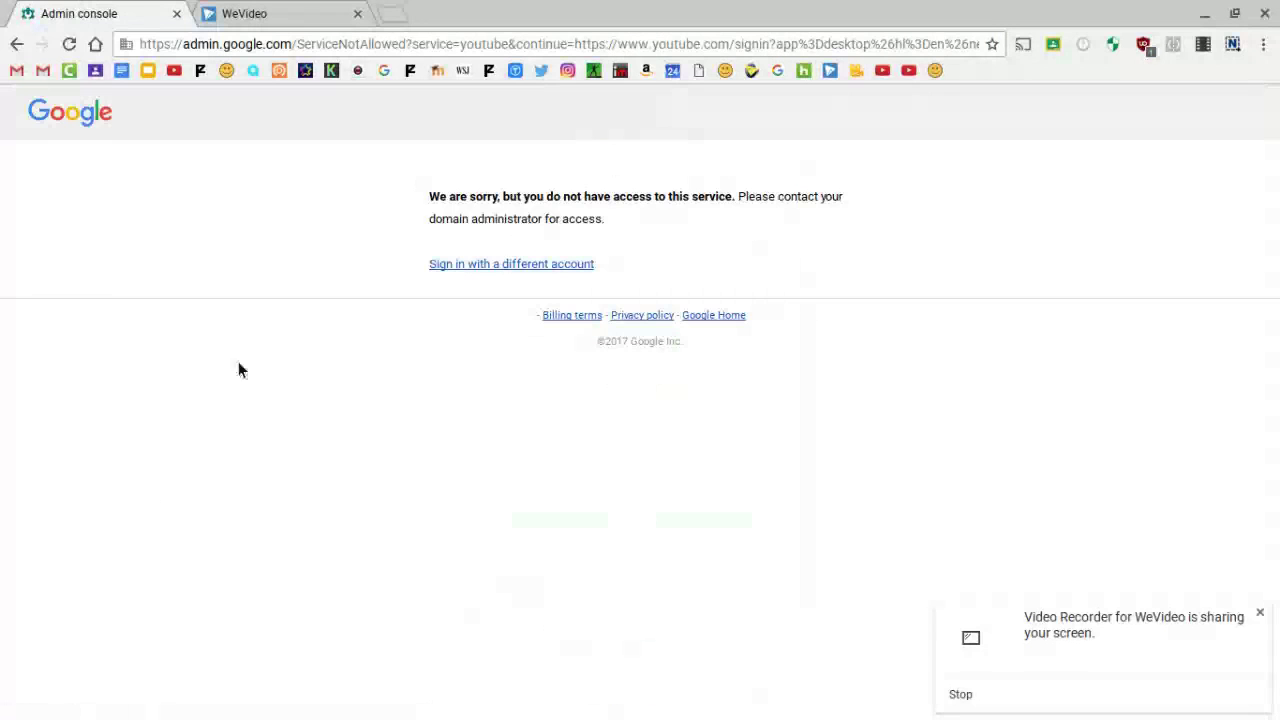
# Close the Admin console tab and load the YouTube home page in a new tab
pyautogui.click(300, 14)
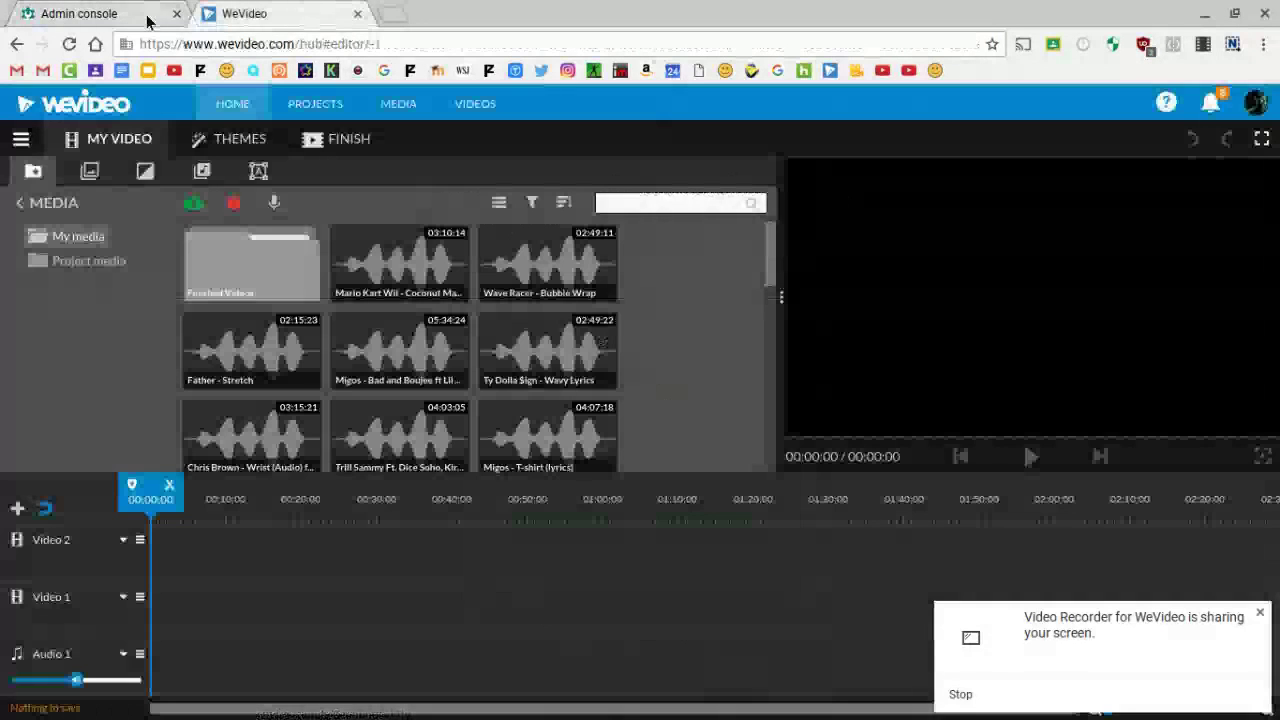
pyautogui.click(177, 14)
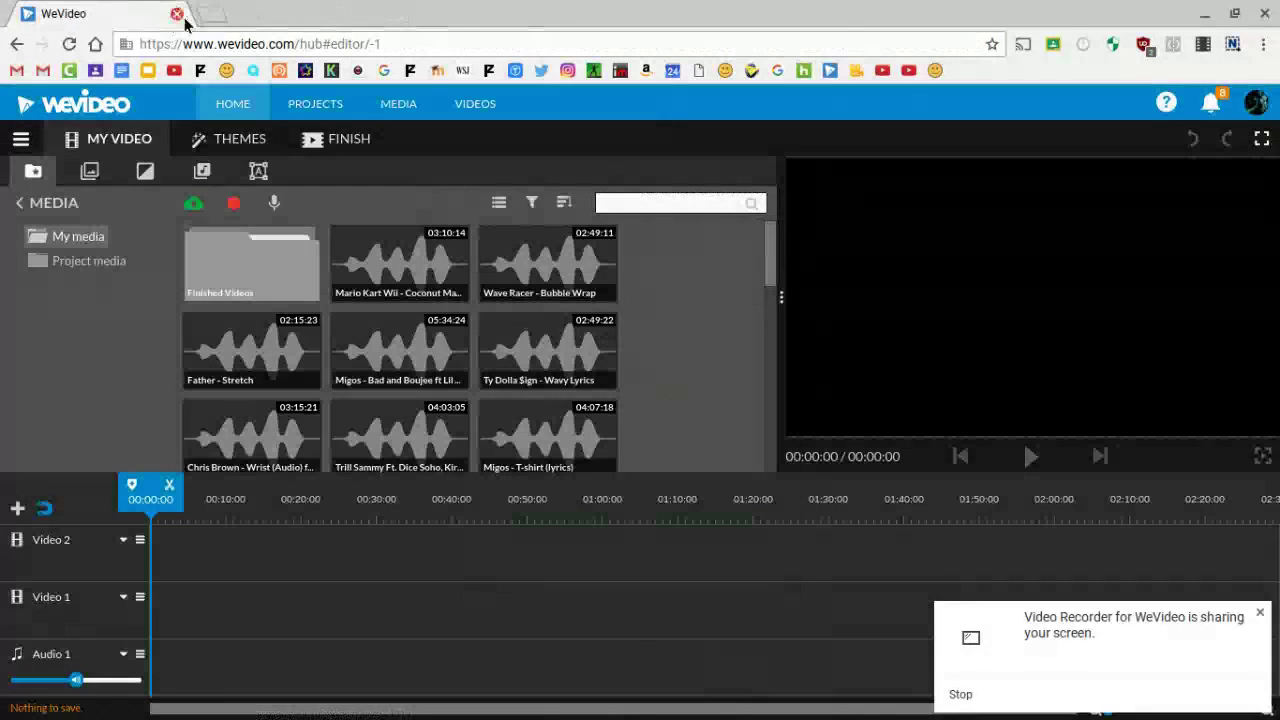
pyautogui.click(204, 18)
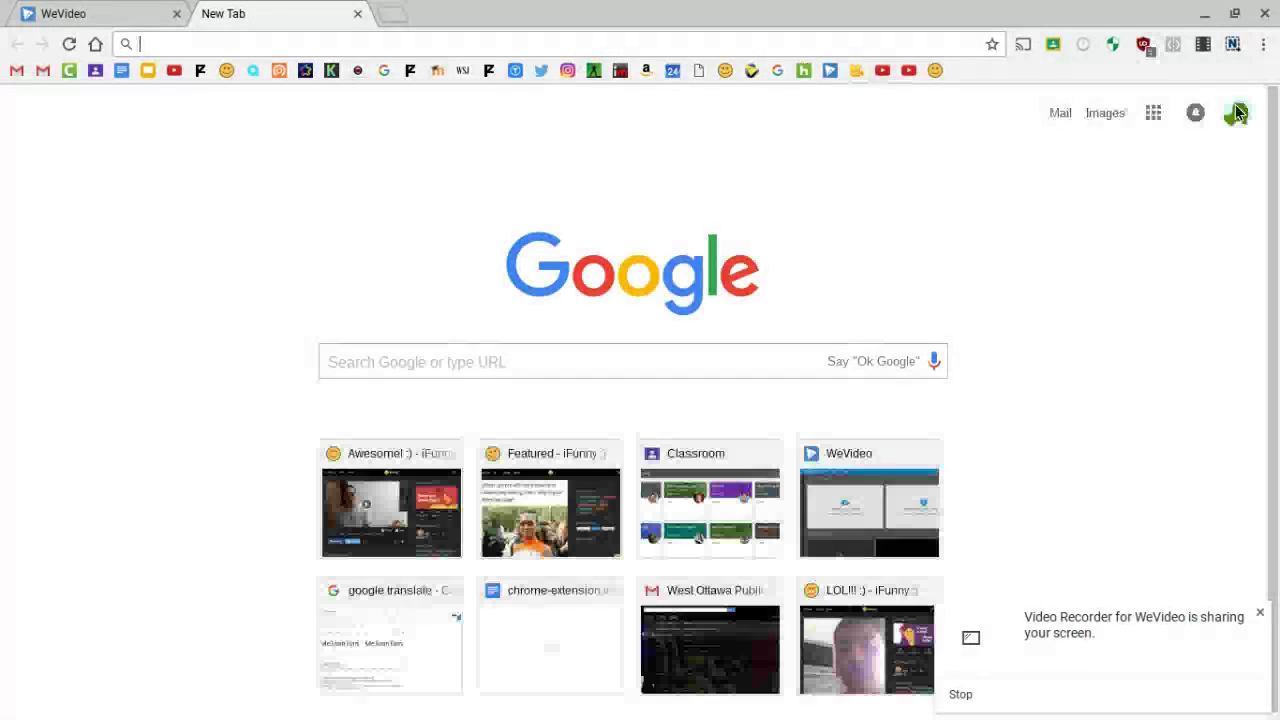
pyautogui.click(174, 77)
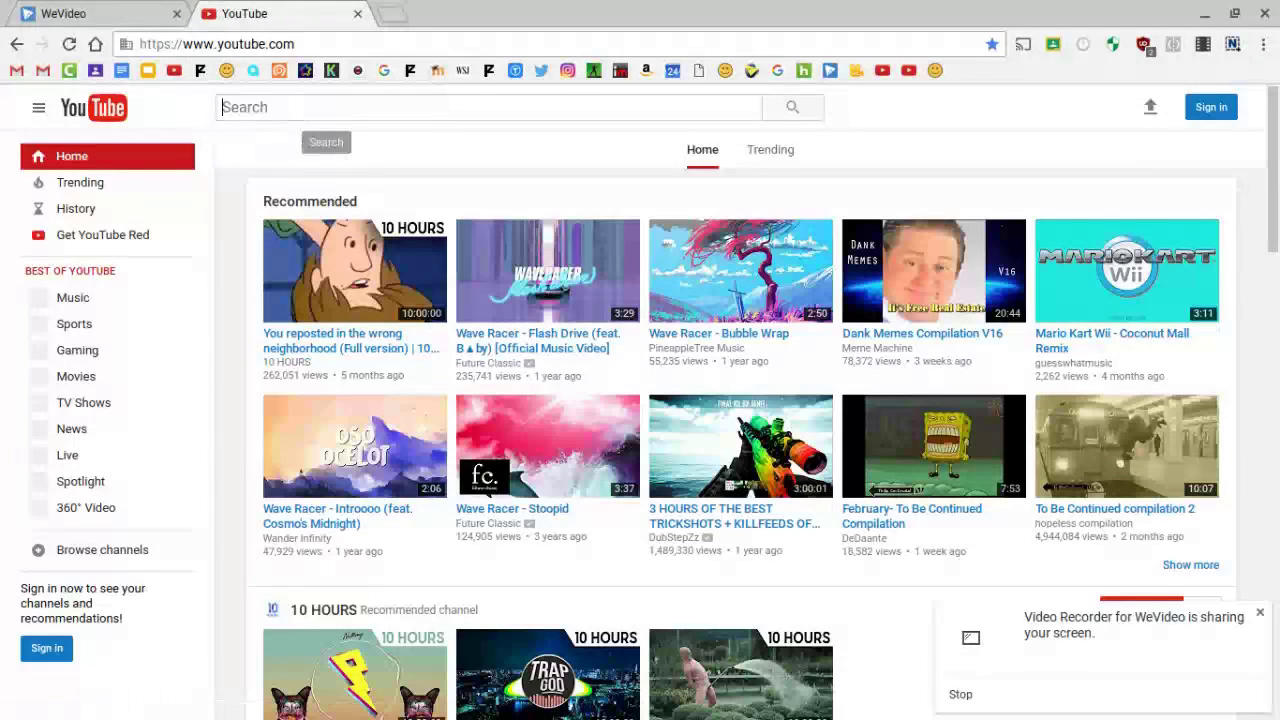
# Search YouTube for 'hlmodtech', open HL ModTech's channel and try subscribing while signed out
pyautogui.write('hlmod')
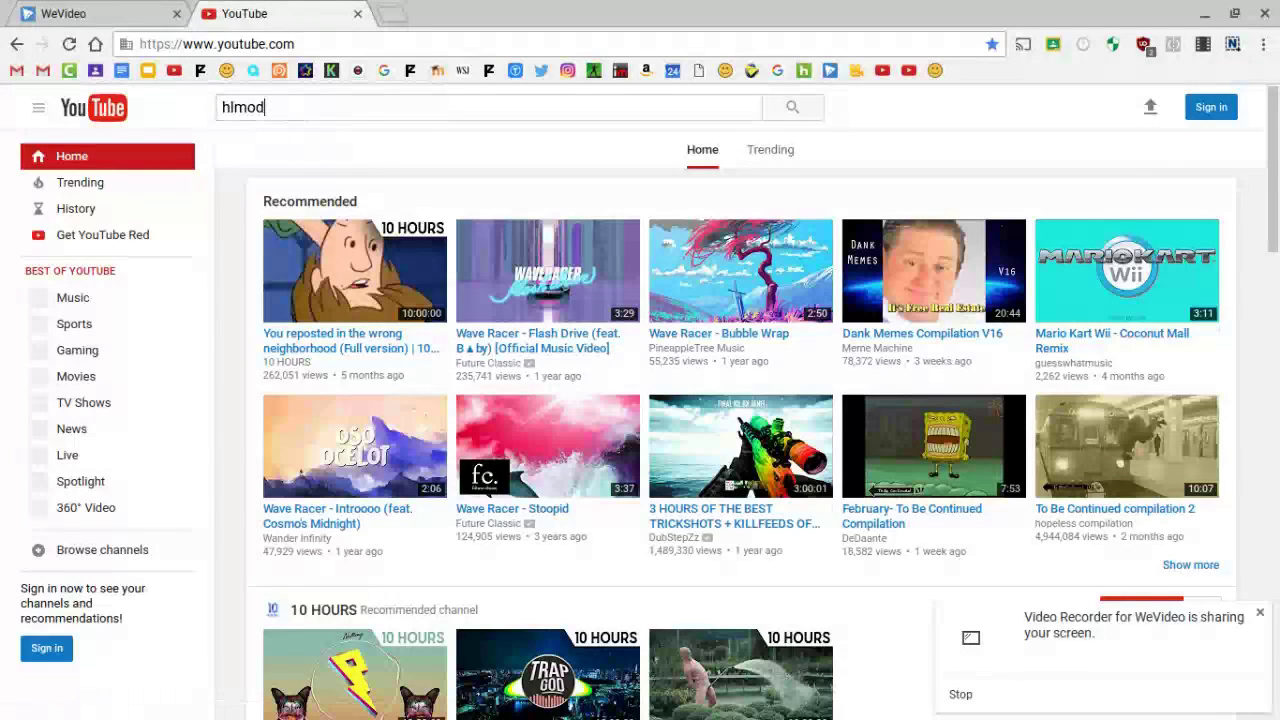
pyautogui.write('tech')
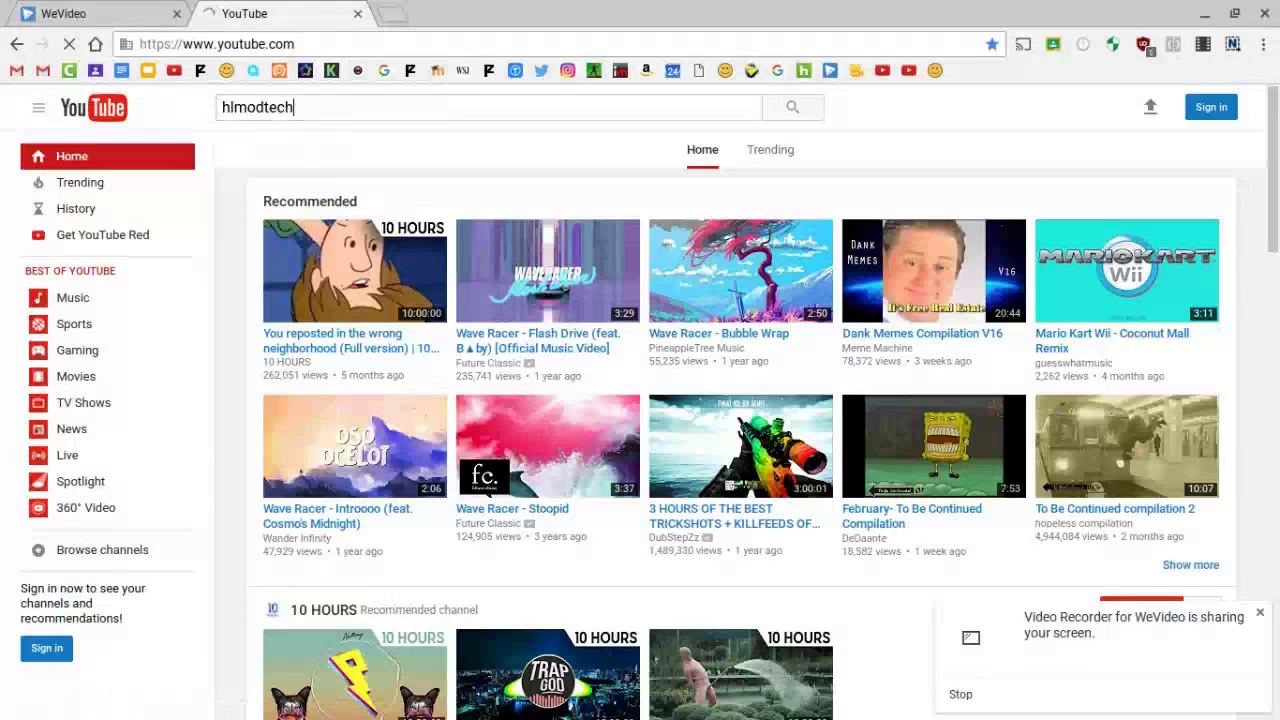
pyautogui.press('Return')
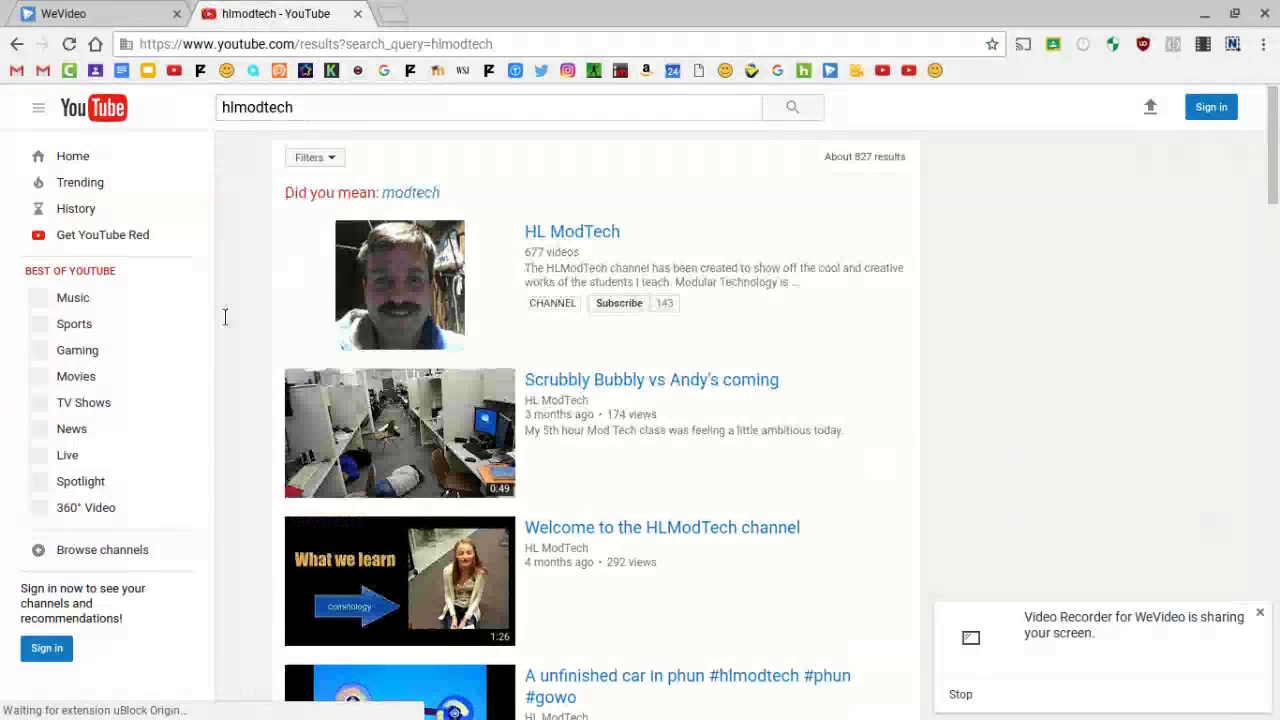
pyautogui.click(395, 313)
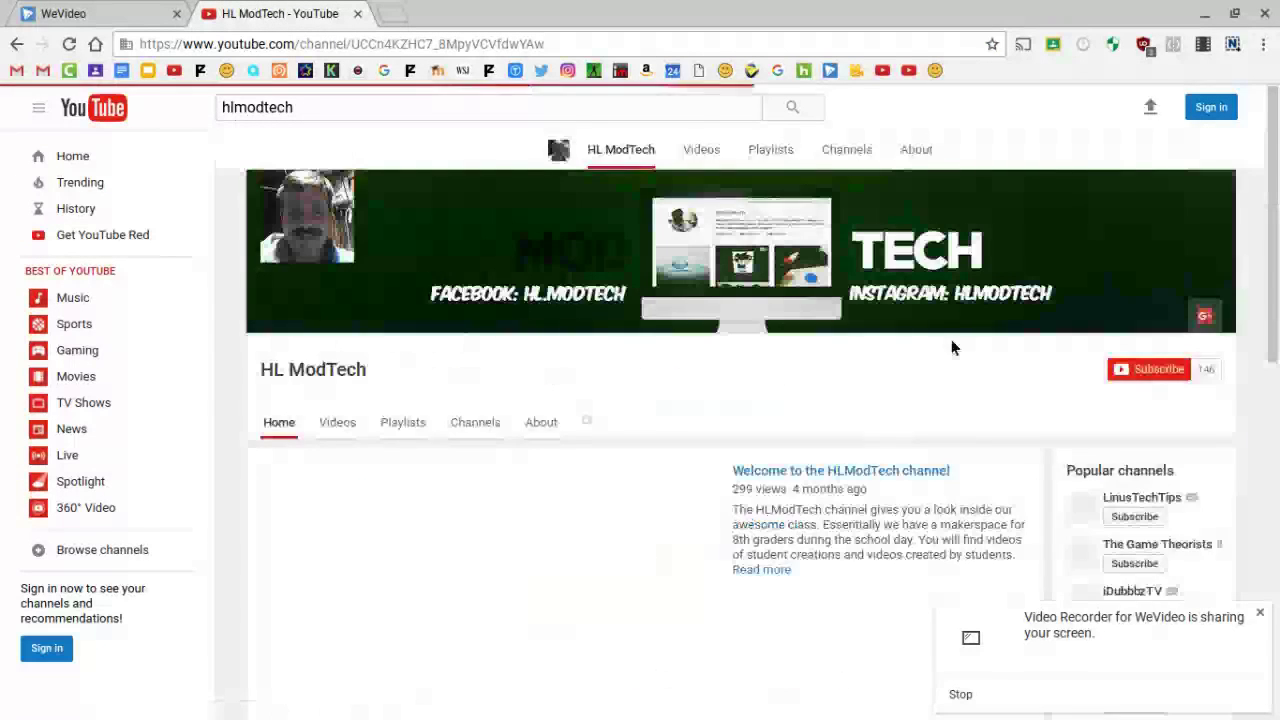
pyautogui.click(1166, 333)
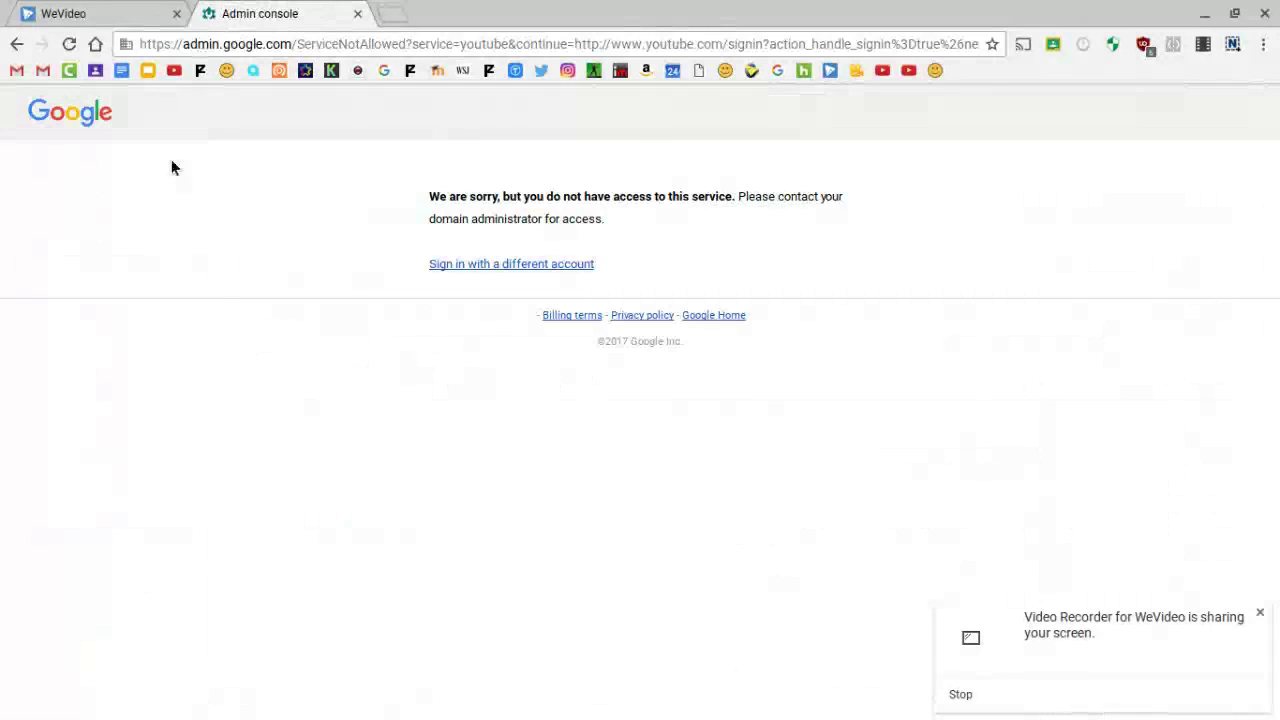
# Open a new tab, close the Admin console tab and switch to the new Google tab
pyautogui.click(392, 20)
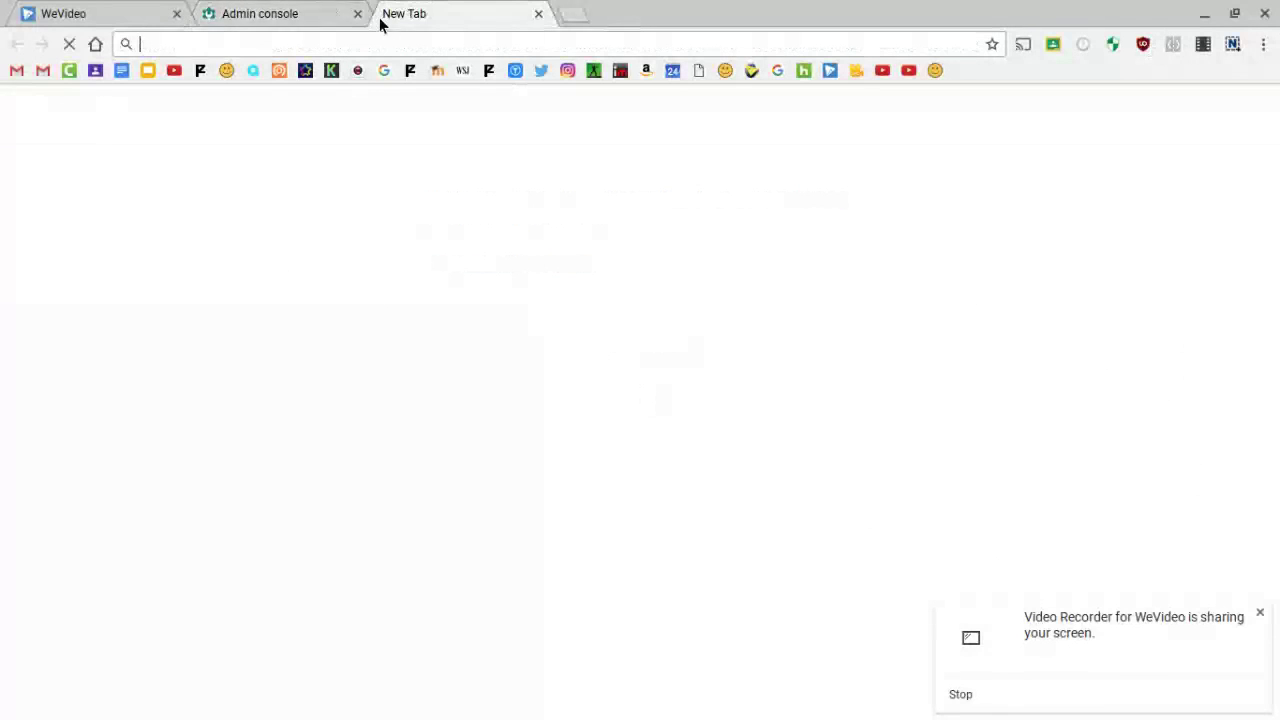
pyautogui.click(358, 14)
pyautogui.click(145, 14)
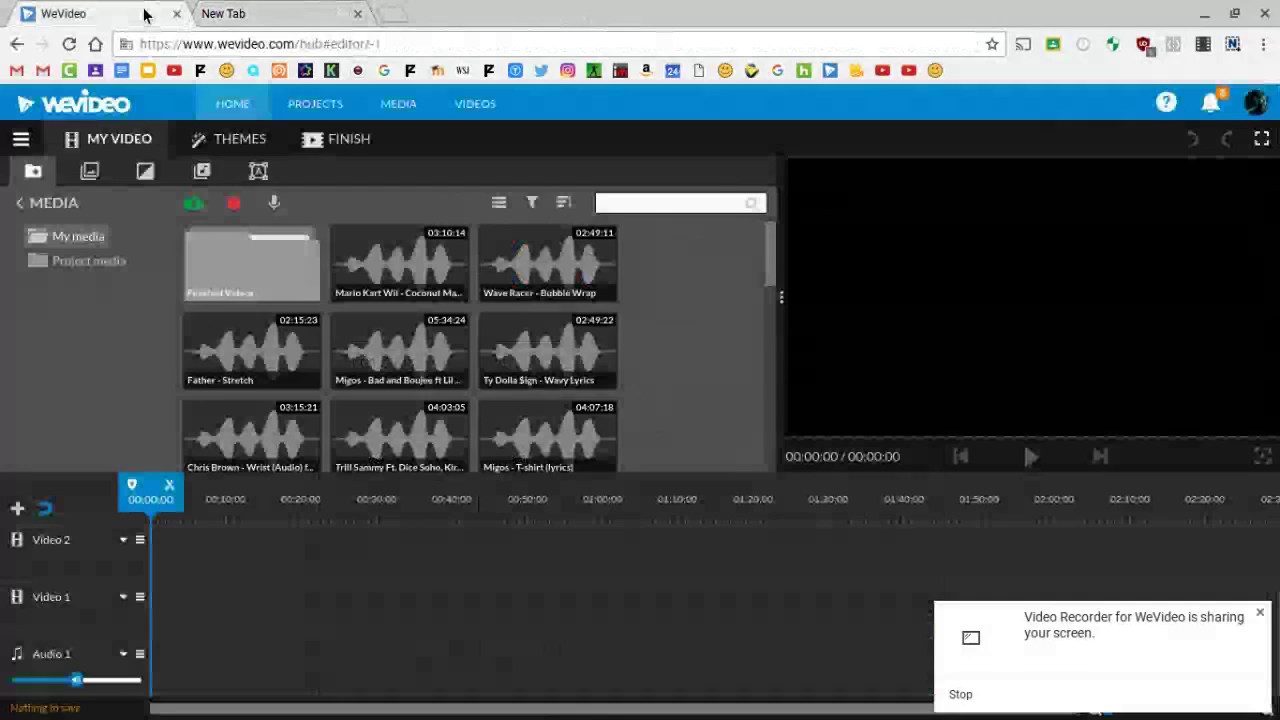
pyautogui.click(247, 11)
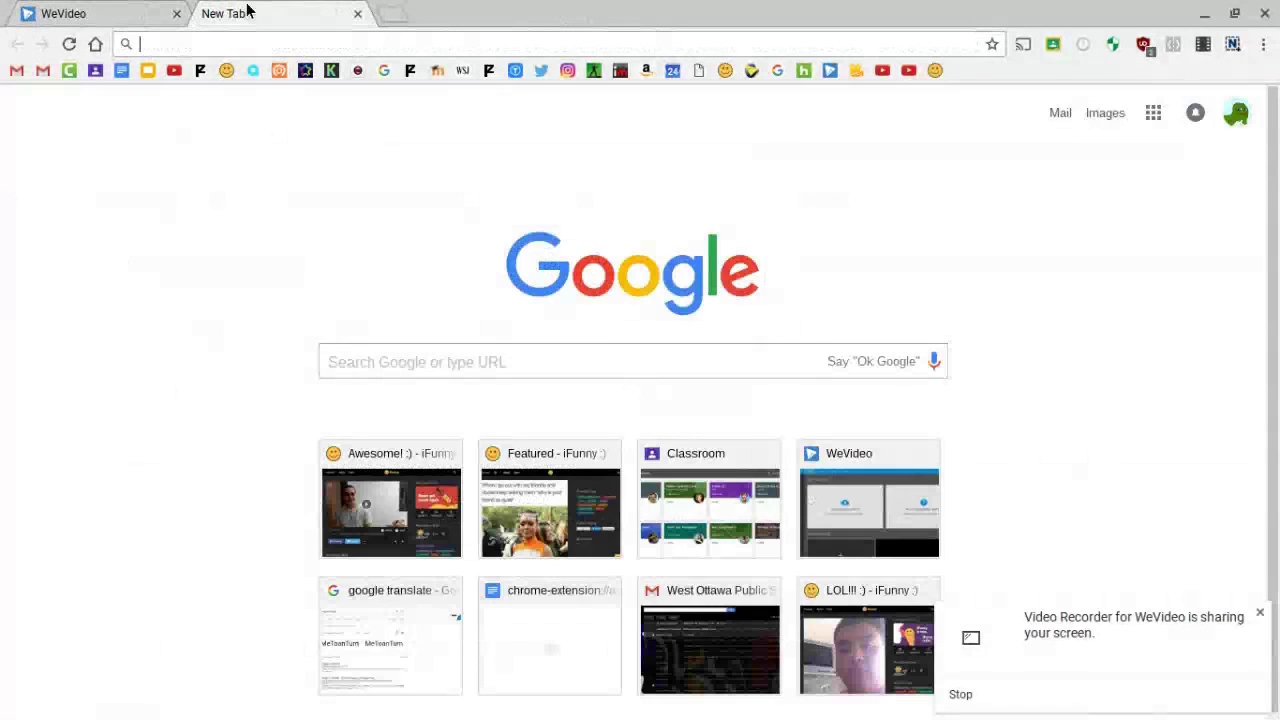